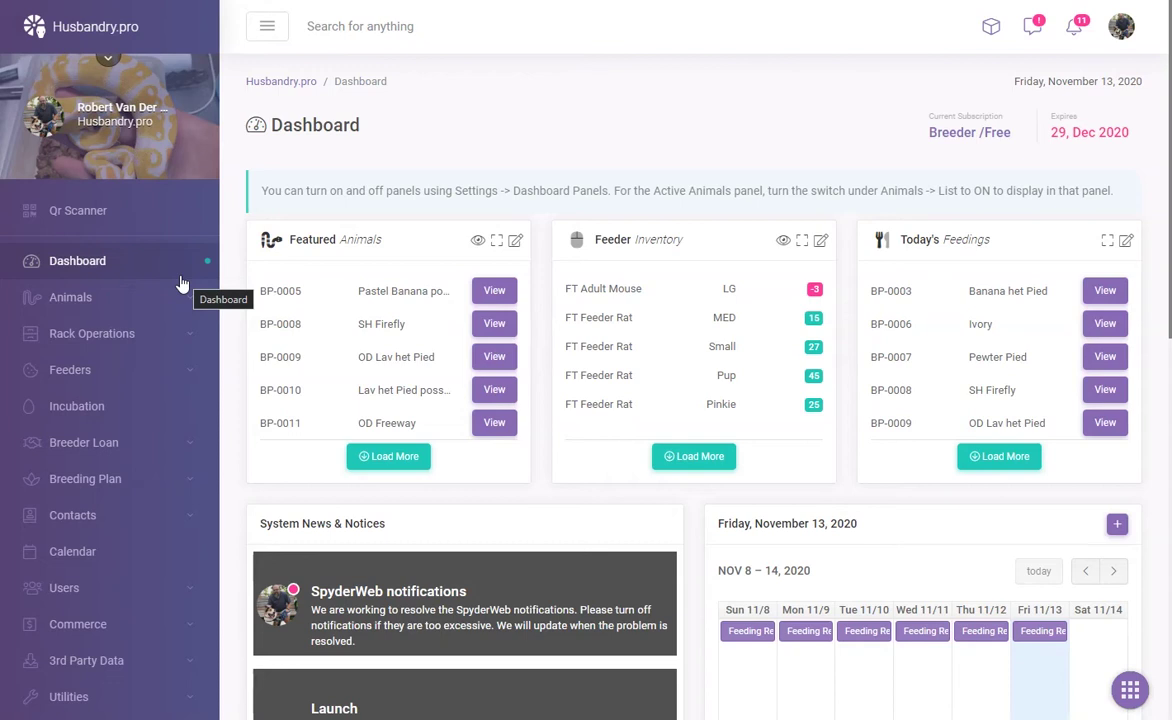
Open the Animal Settings page from the Settings section of the sidebar
{"action": "left_click", "coordinate": [333, 224]}
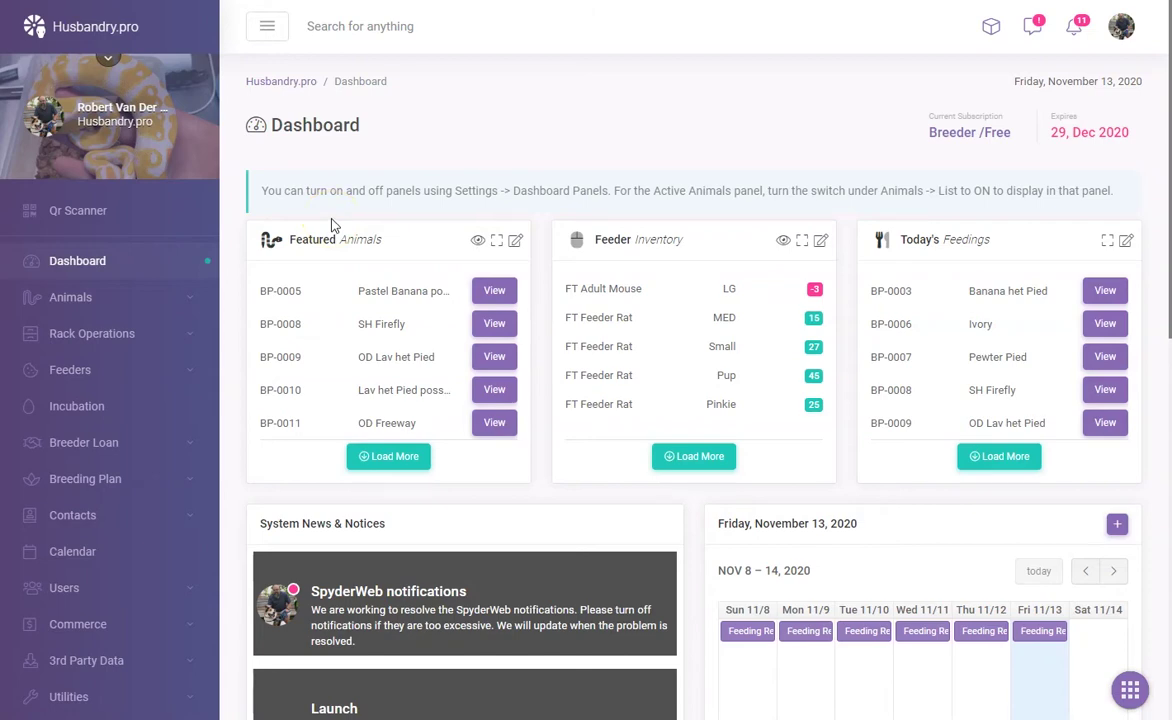
{"action": "scroll", "coordinate": [332, 230], "scroll_direction": "down", "scroll_amount": 3}
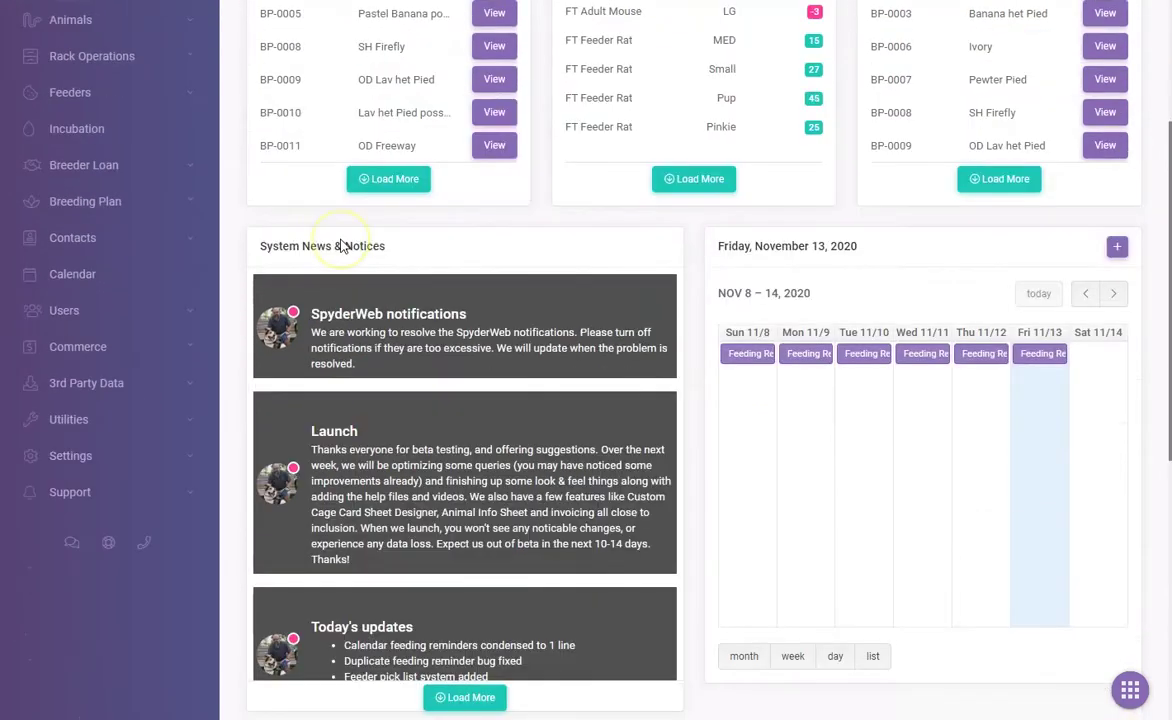
{"action": "scroll", "coordinate": [340, 245], "scroll_direction": "up", "scroll_amount": 3}
{"action": "left_click", "coordinate": [240, 249]}
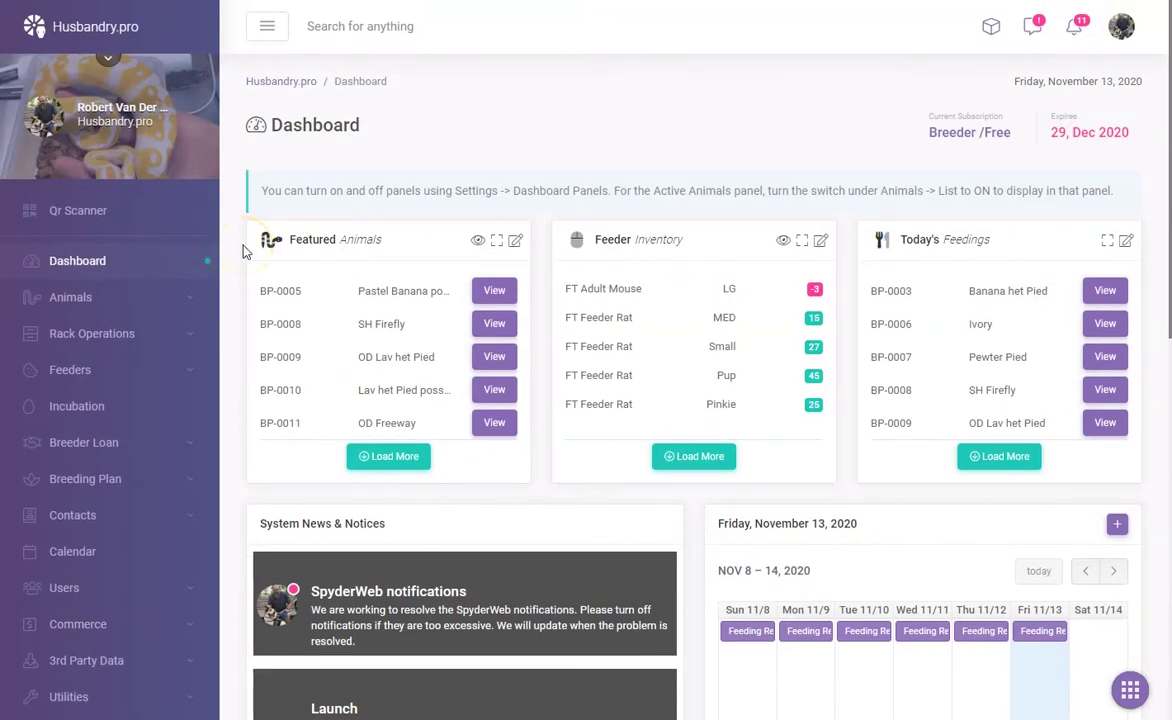
{"action": "left_click", "coordinate": [350, 252]}
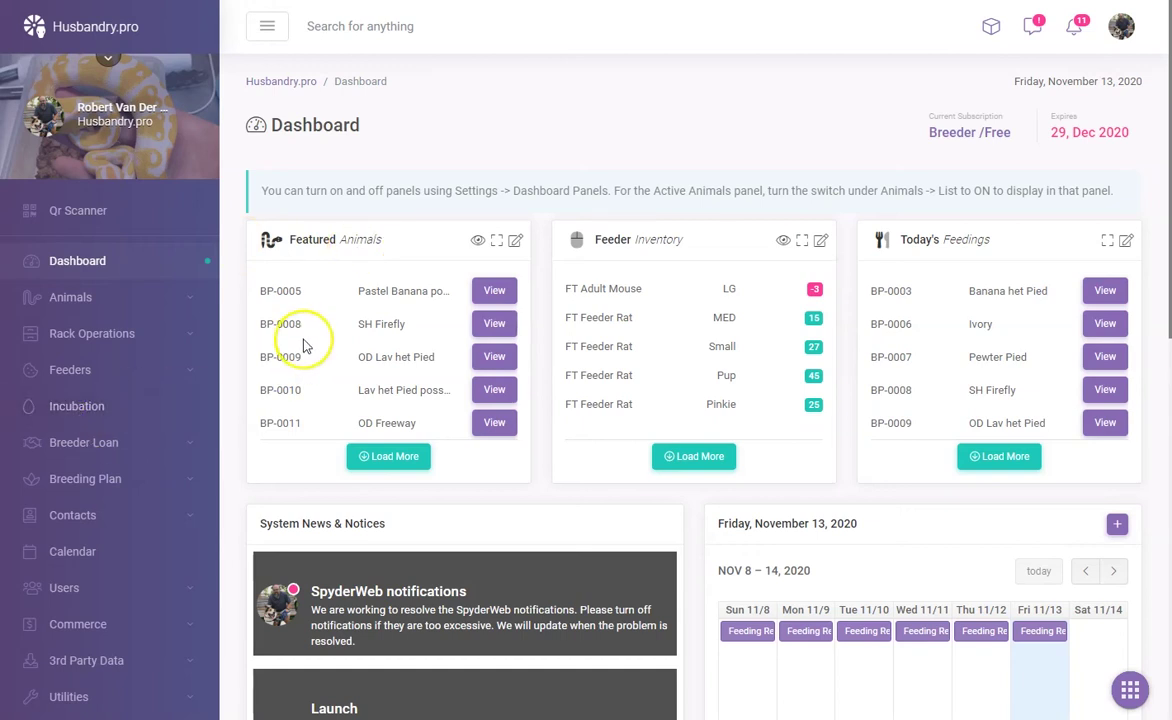
{"action": "scroll", "coordinate": [305, 345], "scroll_direction": "down", "scroll_amount": 3}
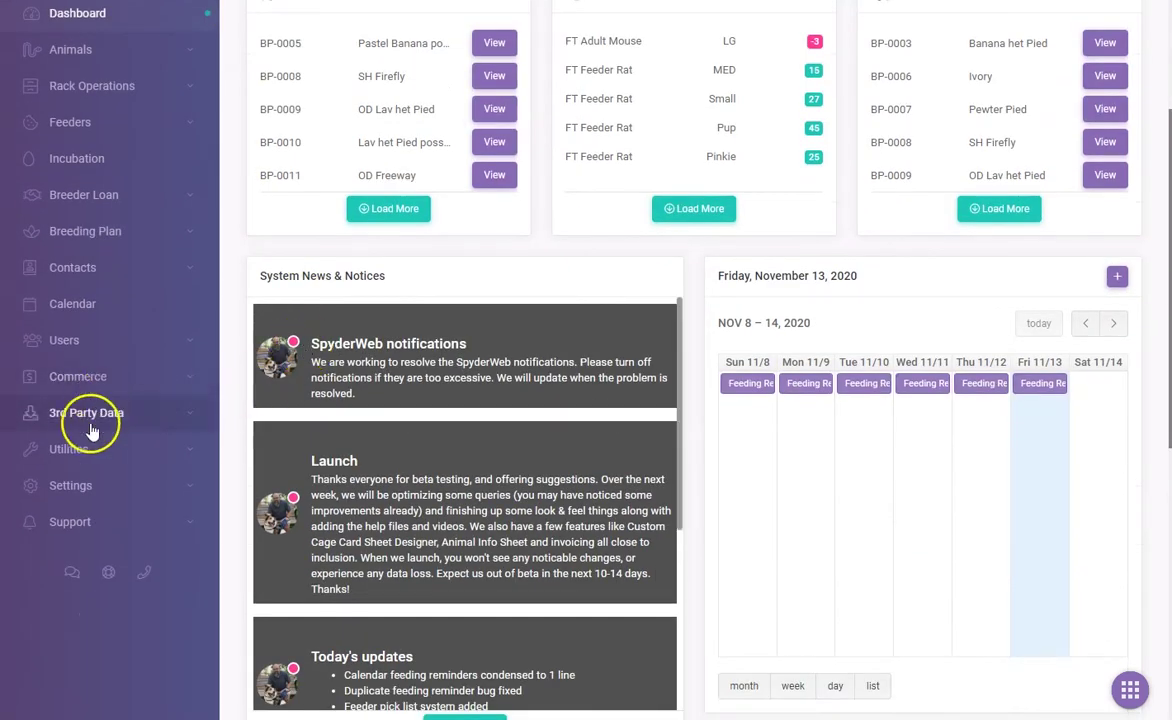
{"action": "left_click", "coordinate": [75, 486]}
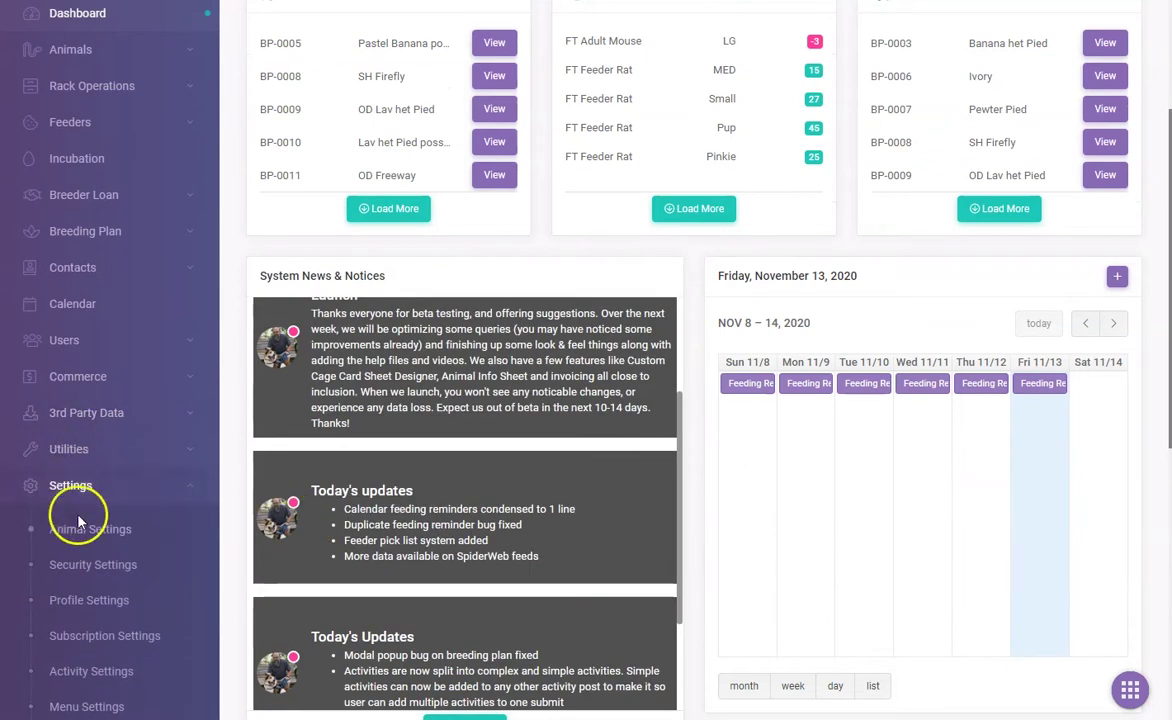
{"action": "left_click", "coordinate": [80, 529]}
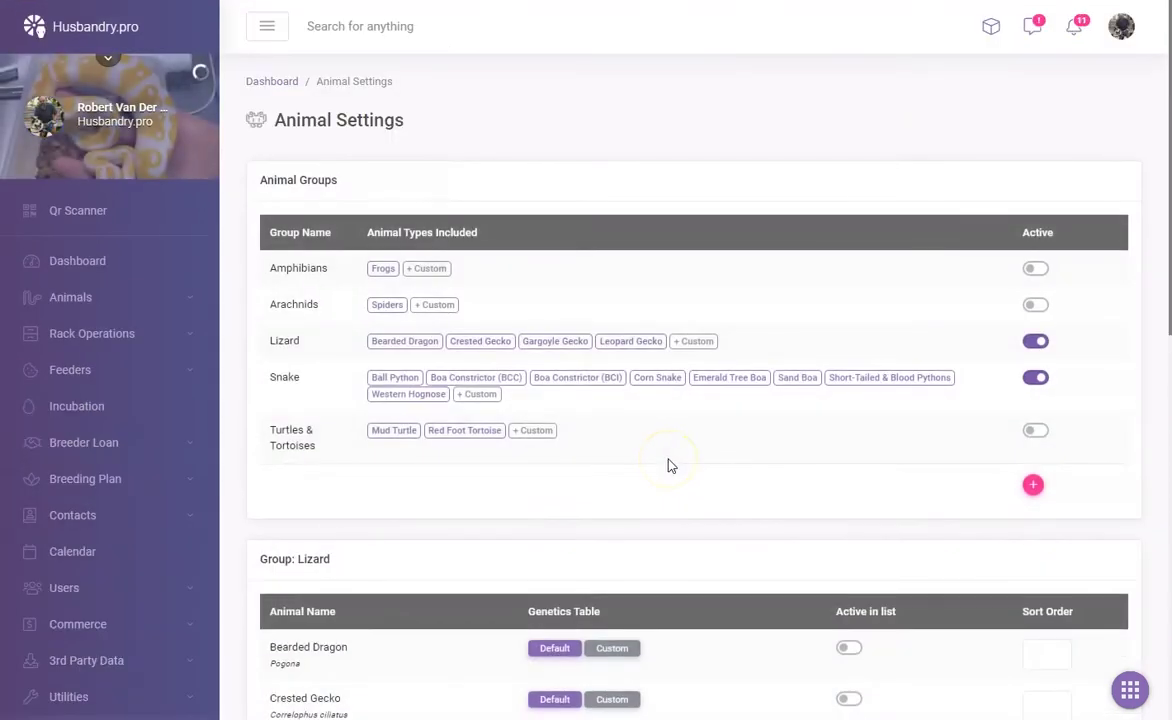
Scroll through the active Lizard and Snake groups and their species tables
{"action": "scroll", "coordinate": [669, 465], "scroll_direction": "down", "scroll_amount": 2}
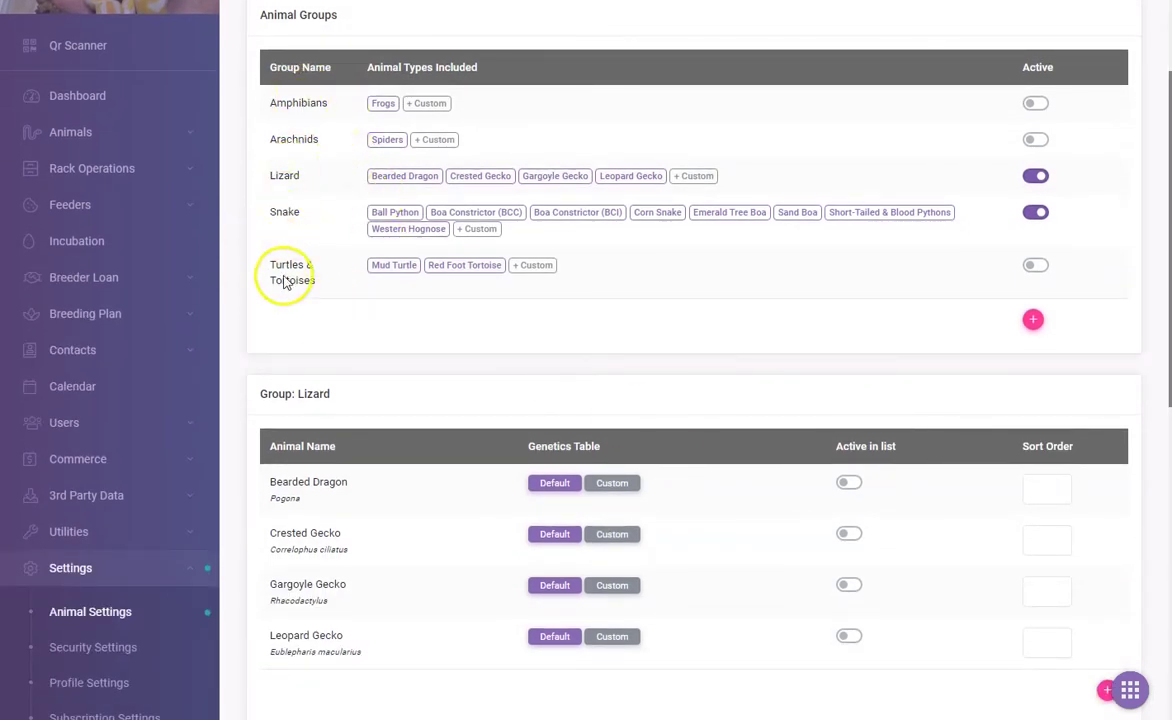
{"action": "scroll", "coordinate": [604, 354], "scroll_direction": "down", "scroll_amount": 6}
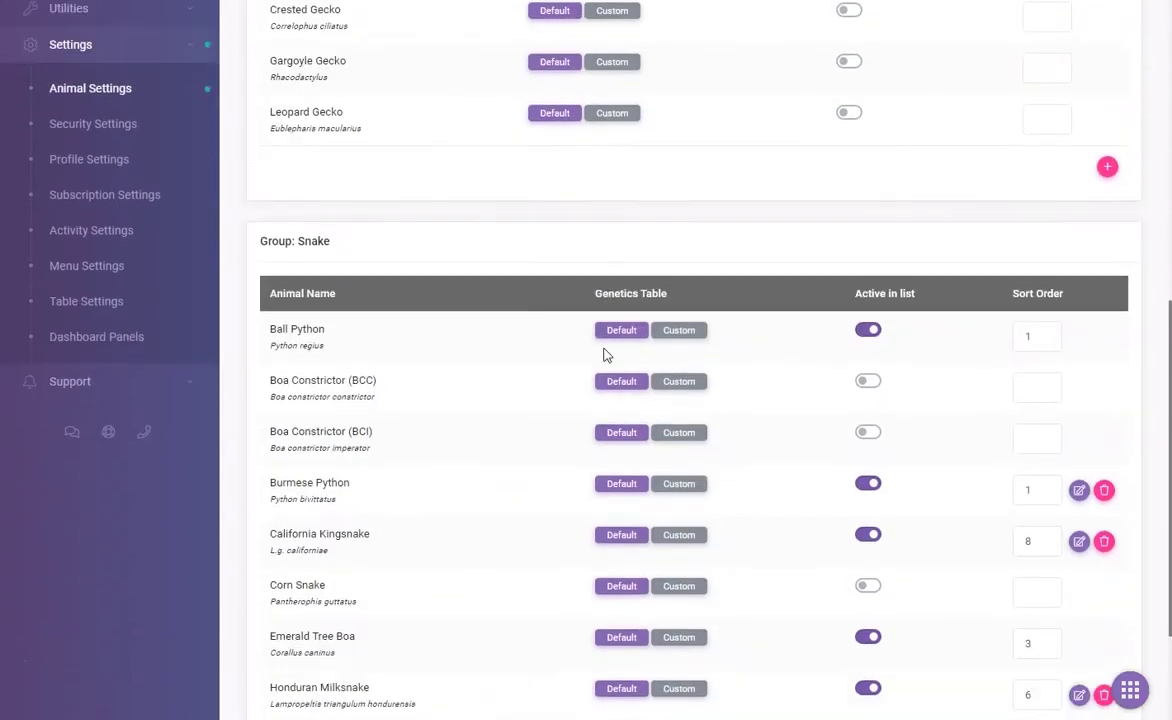
{"action": "scroll", "coordinate": [604, 354], "scroll_direction": "down", "scroll_amount": 2}
{"action": "scroll", "coordinate": [604, 354], "scroll_direction": "up", "scroll_amount": 4}
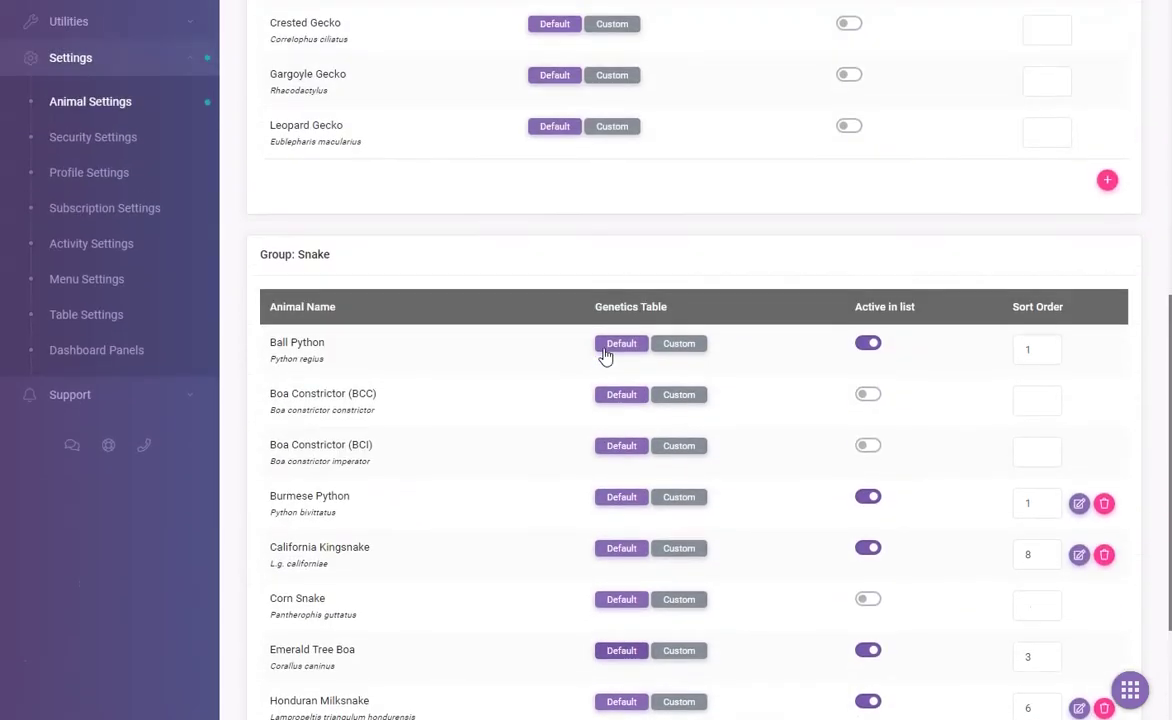
{"action": "scroll", "coordinate": [604, 352], "scroll_direction": "up", "scroll_amount": 1}
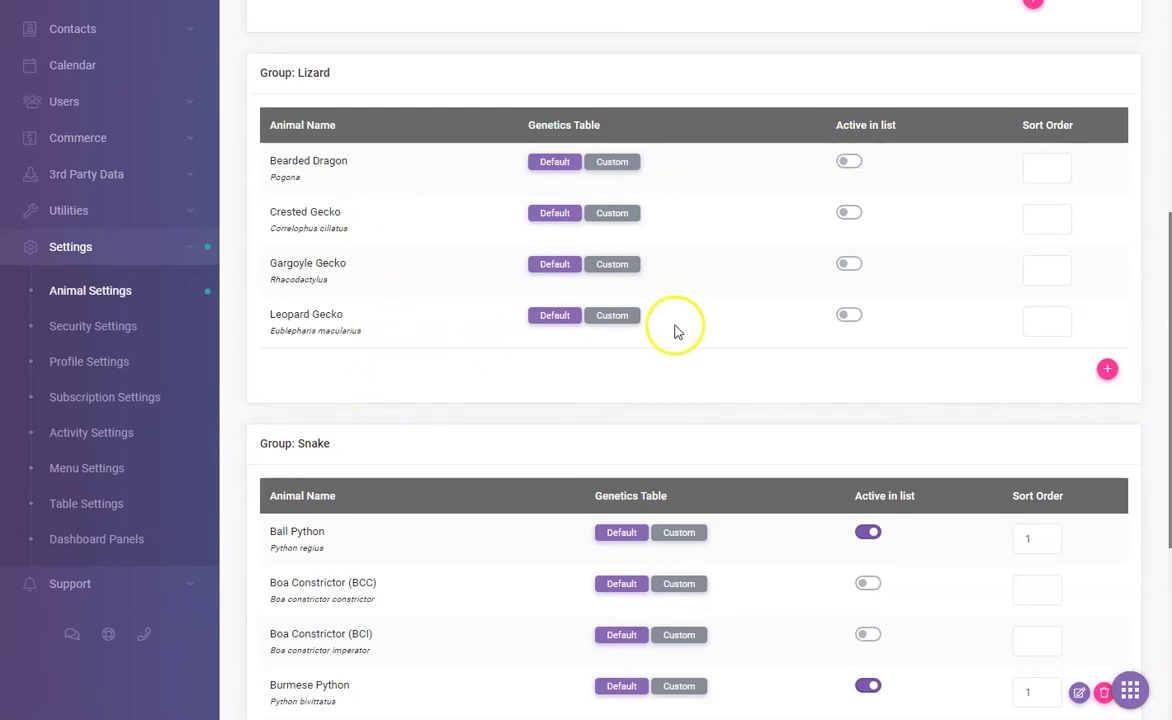
{"action": "scroll", "coordinate": [646, 243], "scroll_direction": "down", "scroll_amount": 4}
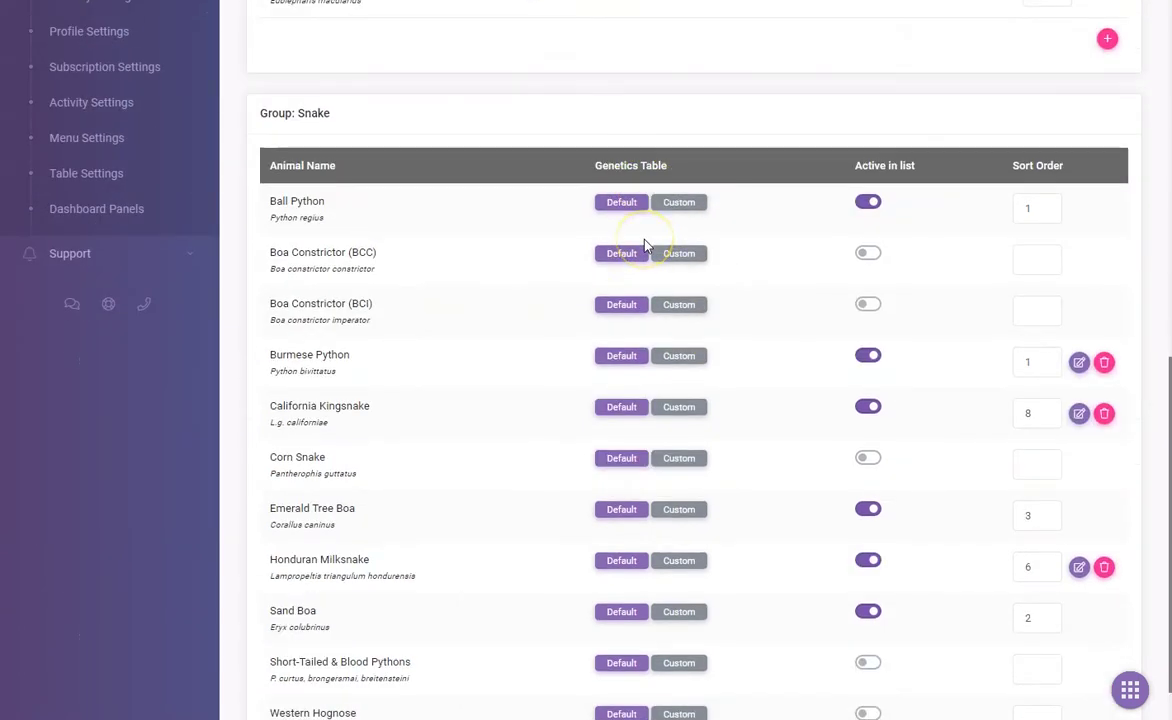
{"action": "scroll", "coordinate": [645, 245], "scroll_direction": "down", "scroll_amount": 2}
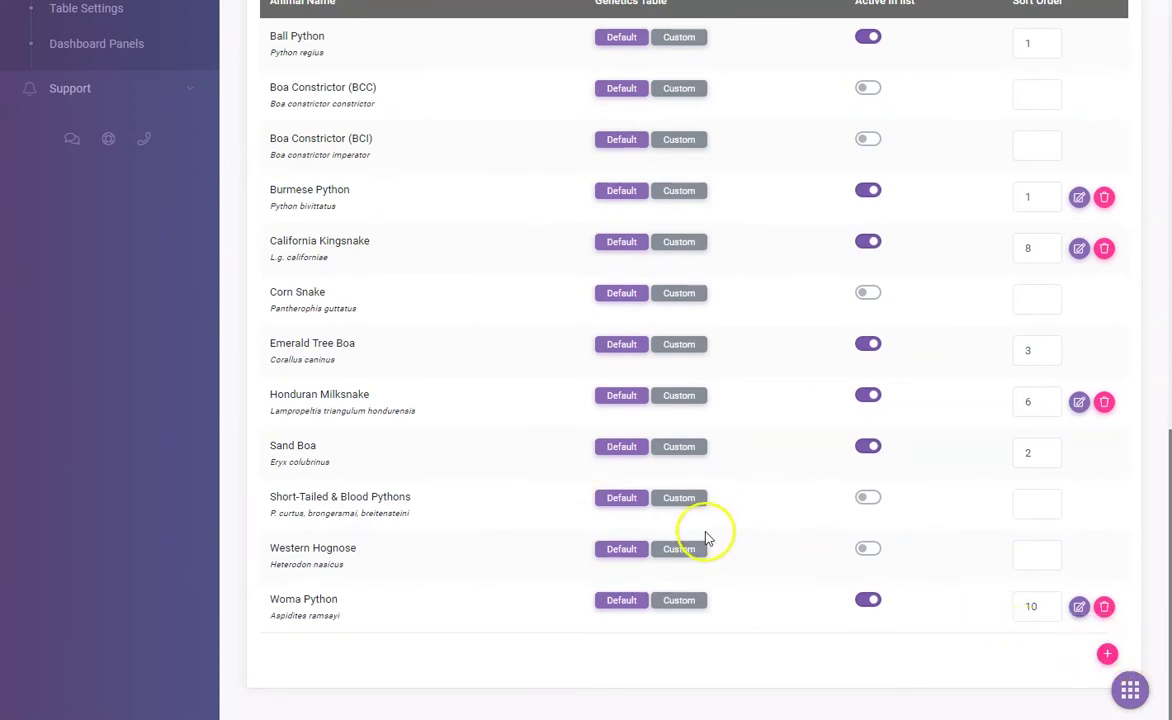
{"action": "scroll", "coordinate": [705, 537], "scroll_direction": "up", "scroll_amount": 13}
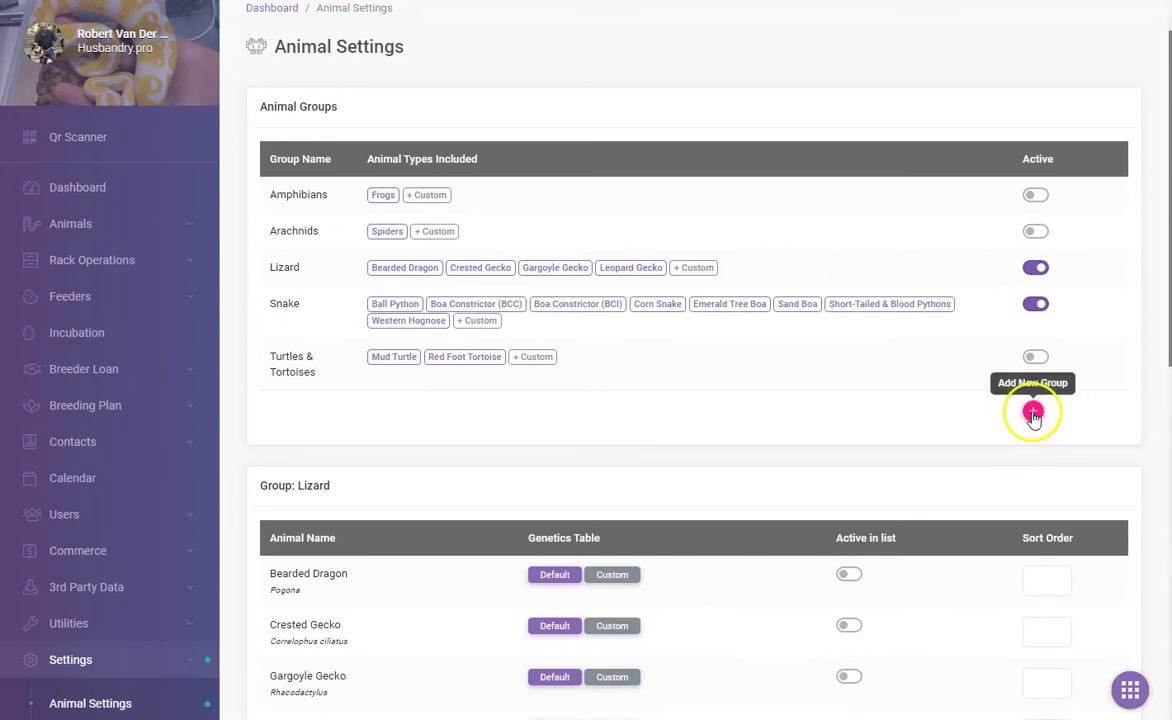
{"action": "scroll", "coordinate": [903, 432], "scroll_direction": "down", "scroll_amount": 2}
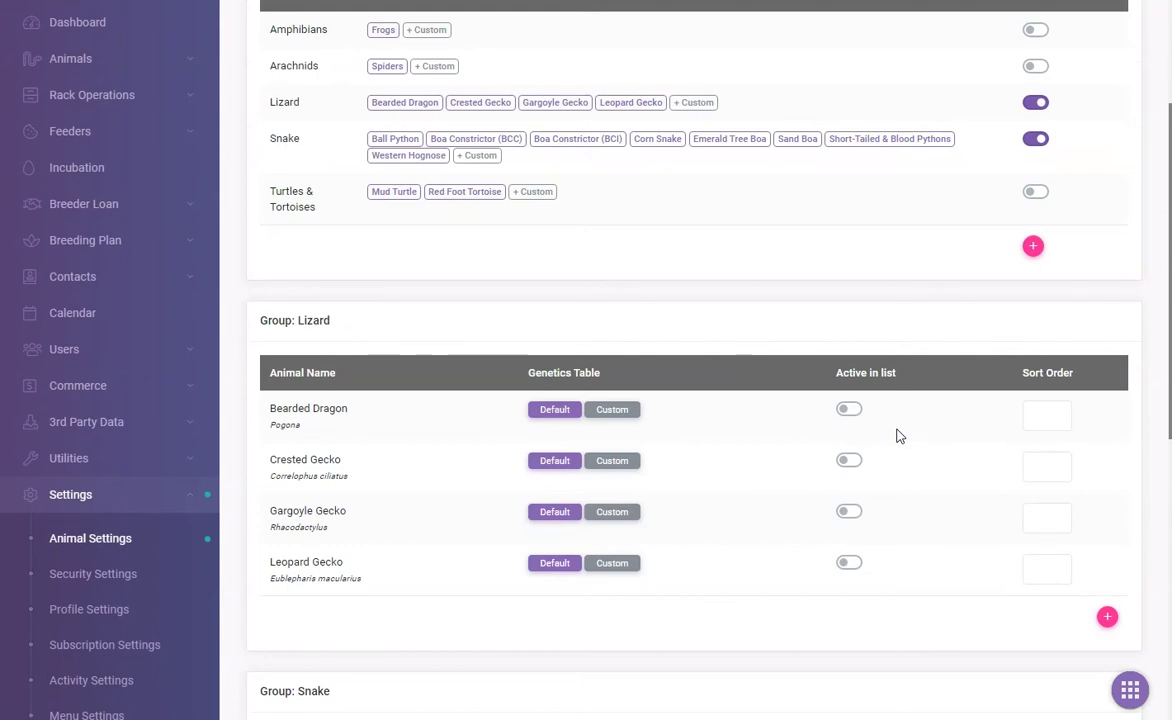
{"action": "scroll", "coordinate": [636, 385], "scroll_direction": "up", "scroll_amount": 2}
{"action": "scroll", "coordinate": [440, 300], "scroll_direction": "down", "scroll_amount": 1}
{"action": "scroll", "coordinate": [431, 322], "scroll_direction": "down", "scroll_amount": 3}
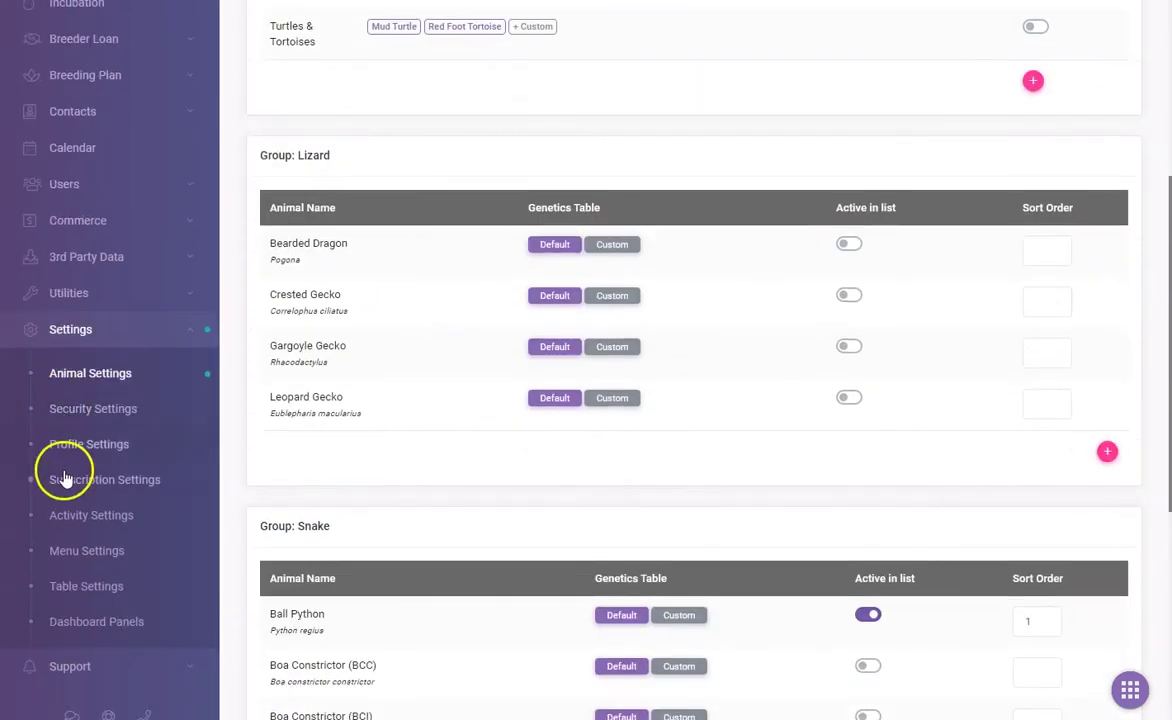
Show Activity Settings down to the Custom Activity table with Palpate
{"action": "left_click", "coordinate": [91, 515]}
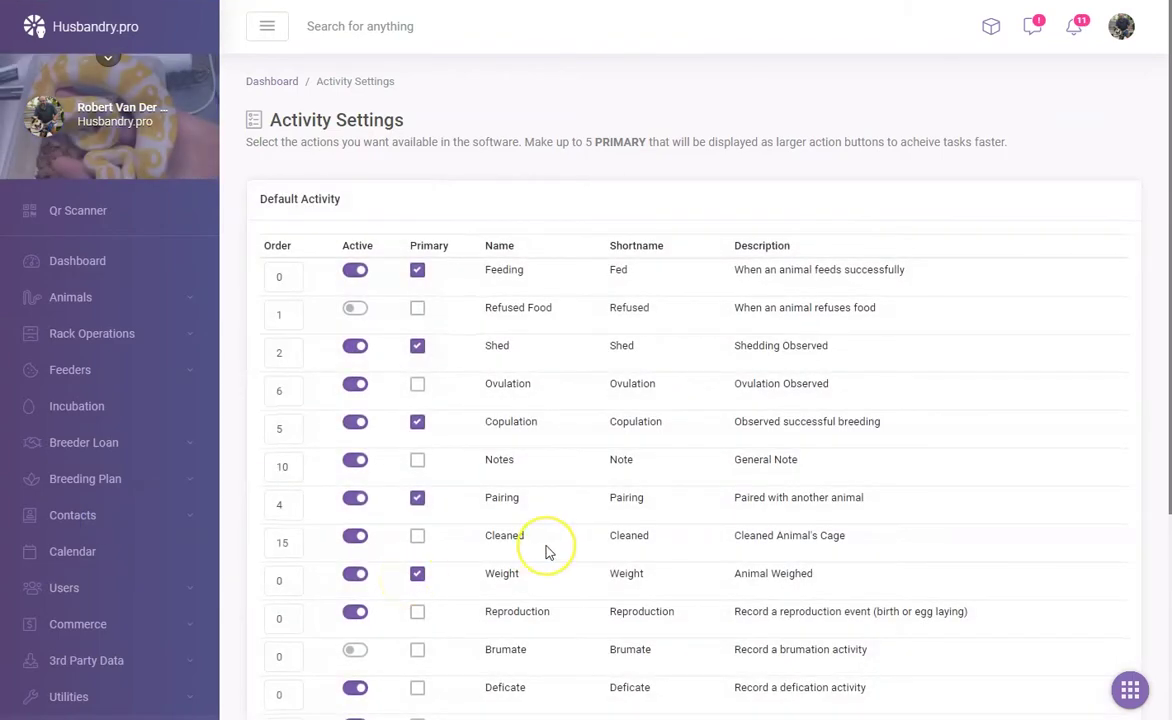
{"action": "scroll", "coordinate": [545, 550], "scroll_direction": "down", "scroll_amount": 1}
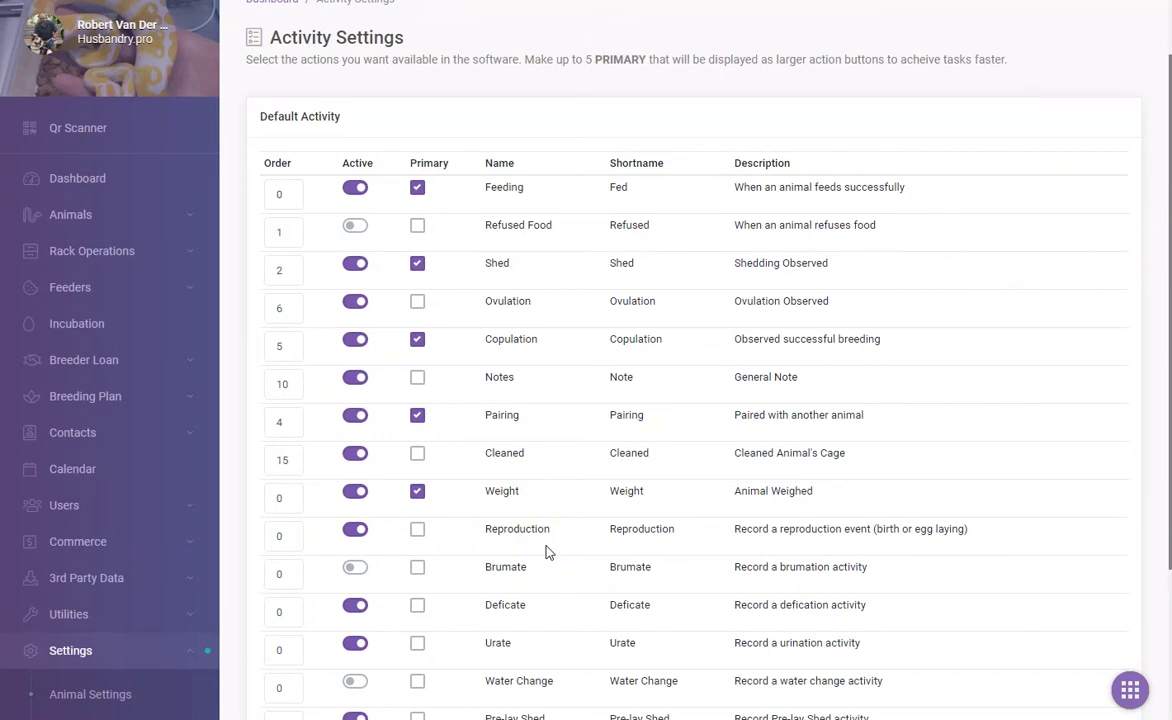
{"action": "scroll", "coordinate": [546, 550], "scroll_direction": "down", "scroll_amount": 1}
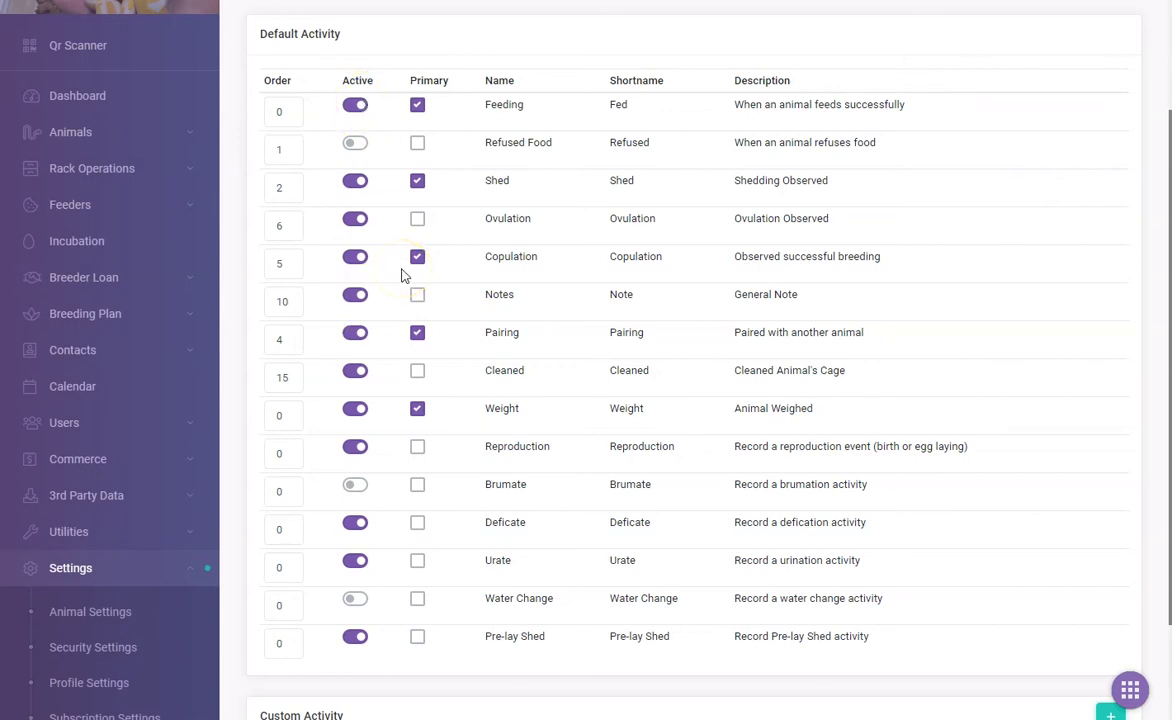
{"action": "scroll", "coordinate": [536, 352], "scroll_direction": "down", "scroll_amount": 3}
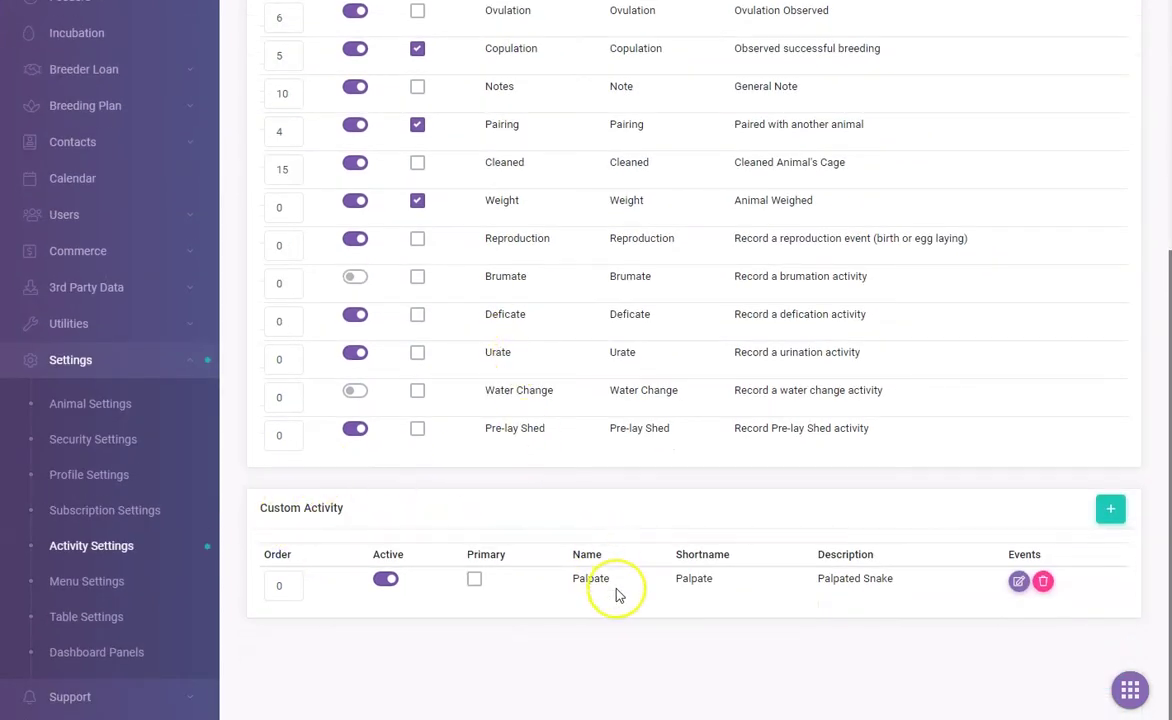
{"action": "scroll", "coordinate": [570, 530], "scroll_direction": "up", "scroll_amount": 2}
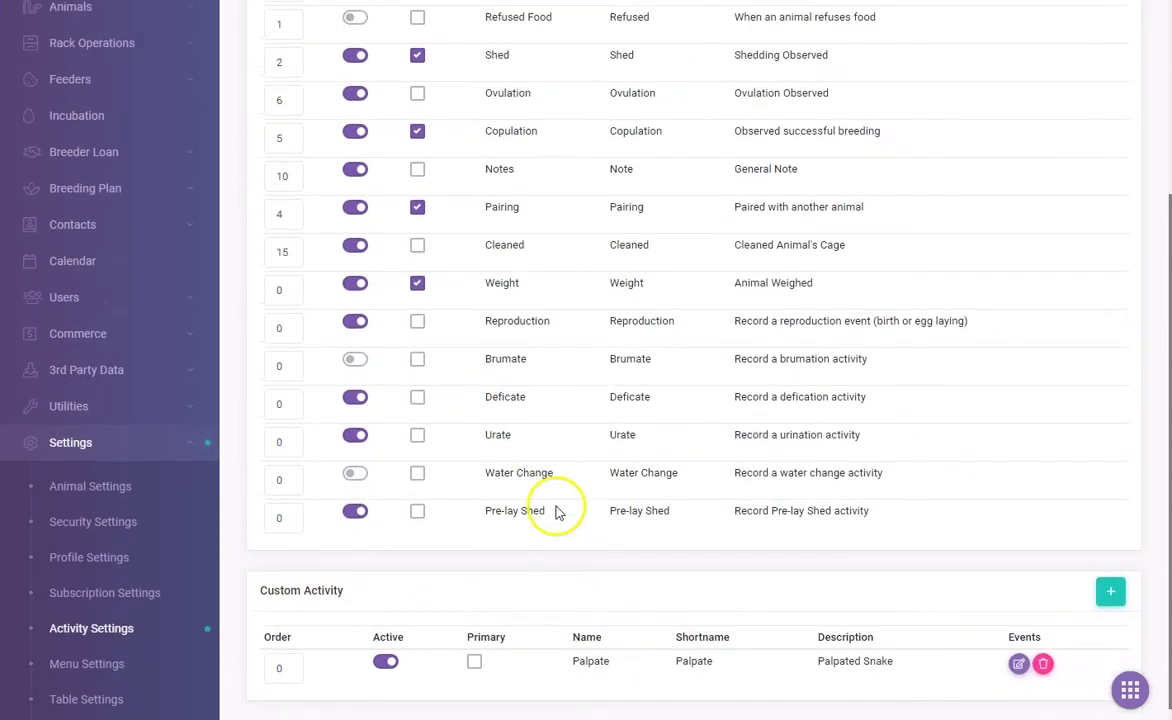
{"action": "scroll", "coordinate": [470, 280], "scroll_direction": "up", "scroll_amount": 1}
{"action": "scroll", "coordinate": [463, 487], "scroll_direction": "down", "scroll_amount": 2}
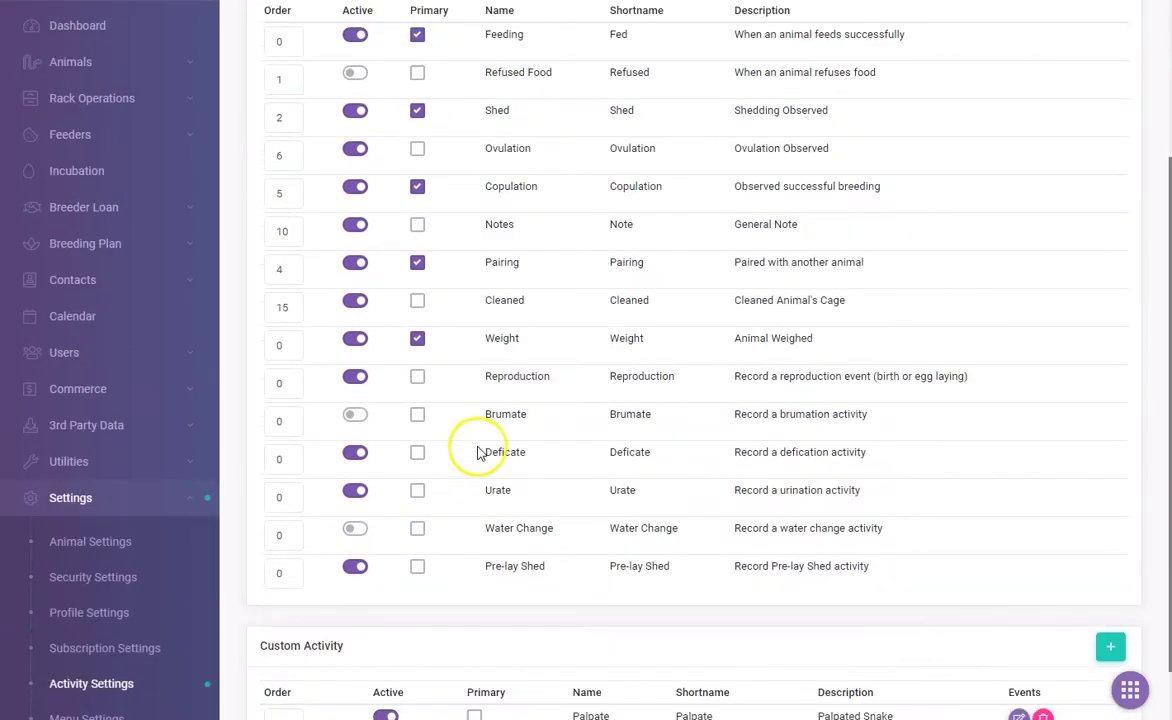
{"action": "scroll", "coordinate": [510, 500], "scroll_direction": "down", "scroll_amount": 1}
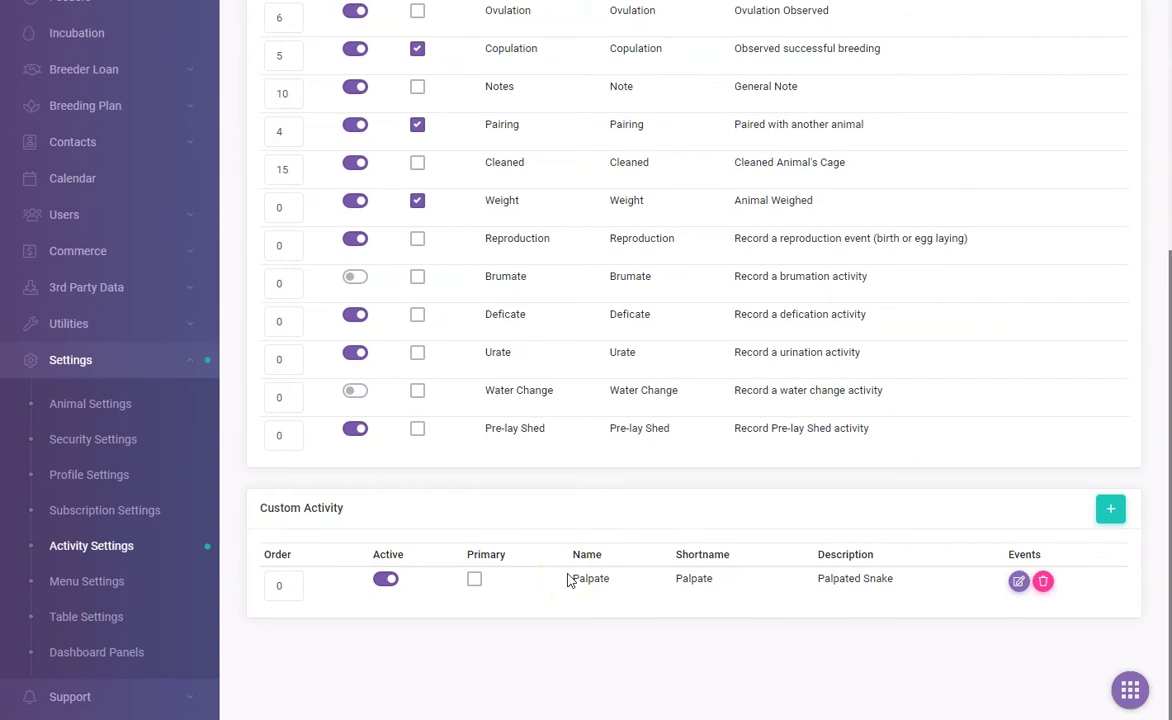
Review which default activities are primary: Feeding, Shed, Copulation, Pairing and Weight
{"action": "scroll", "coordinate": [568, 579], "scroll_direction": "up", "scroll_amount": 2}
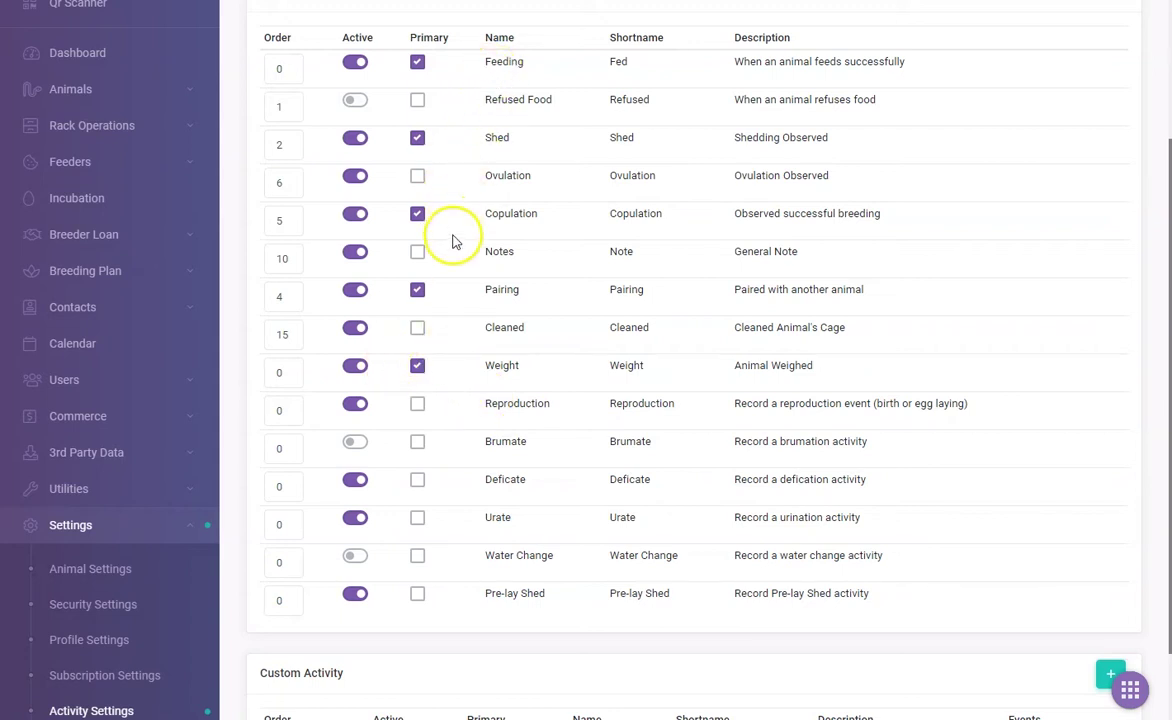
{"action": "scroll", "coordinate": [450, 232], "scroll_direction": "up", "scroll_amount": 1}
{"action": "scroll", "coordinate": [452, 242], "scroll_direction": "up", "scroll_amount": 1}
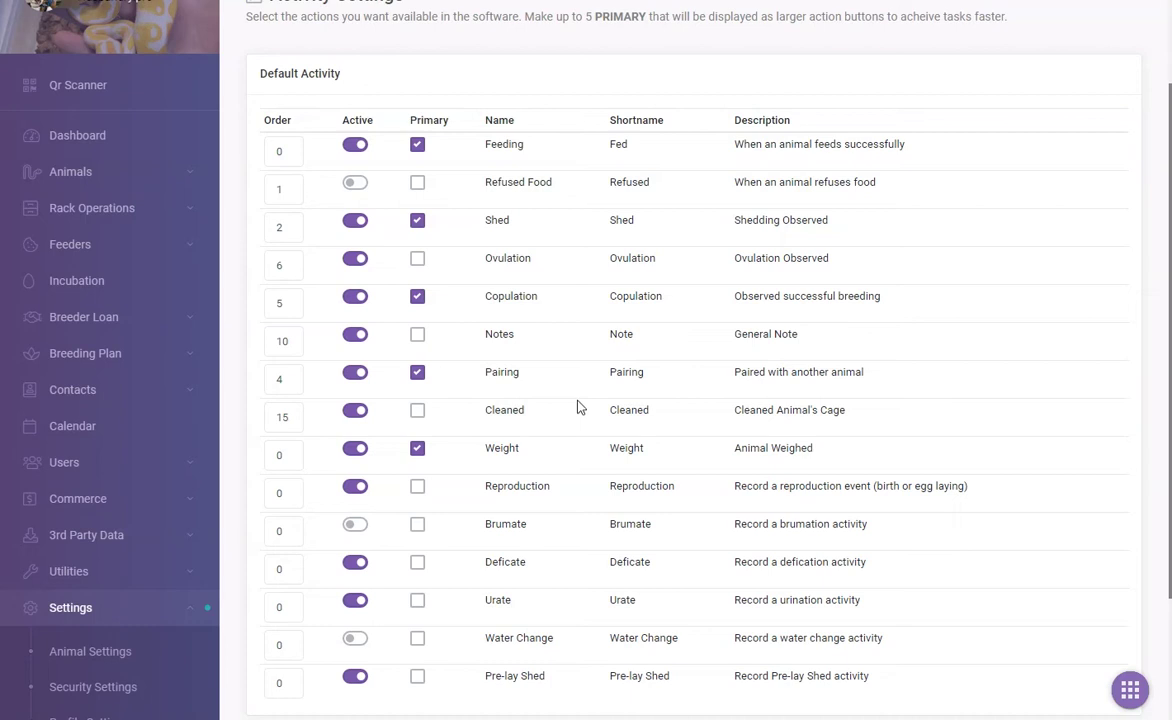
{"action": "scroll", "coordinate": [577, 407], "scroll_direction": "down", "scroll_amount": 1}
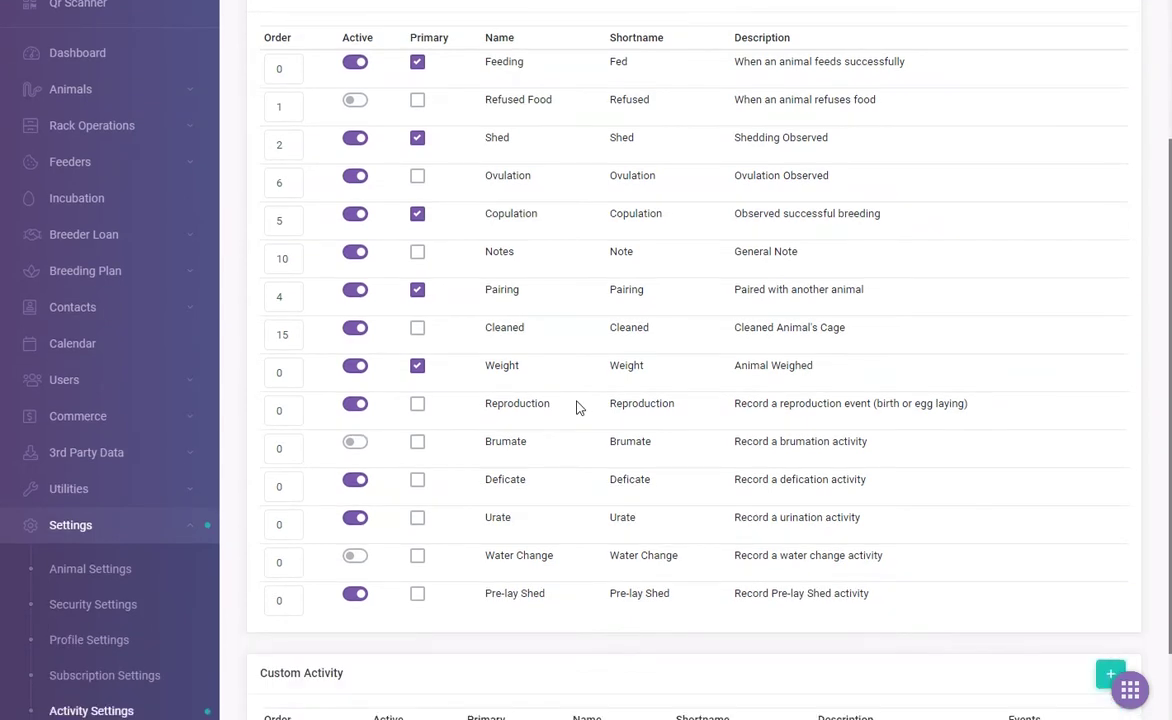
{"action": "scroll", "coordinate": [577, 407], "scroll_direction": "up", "scroll_amount": 1}
{"action": "scroll", "coordinate": [523, 432], "scroll_direction": "down", "scroll_amount": 3}
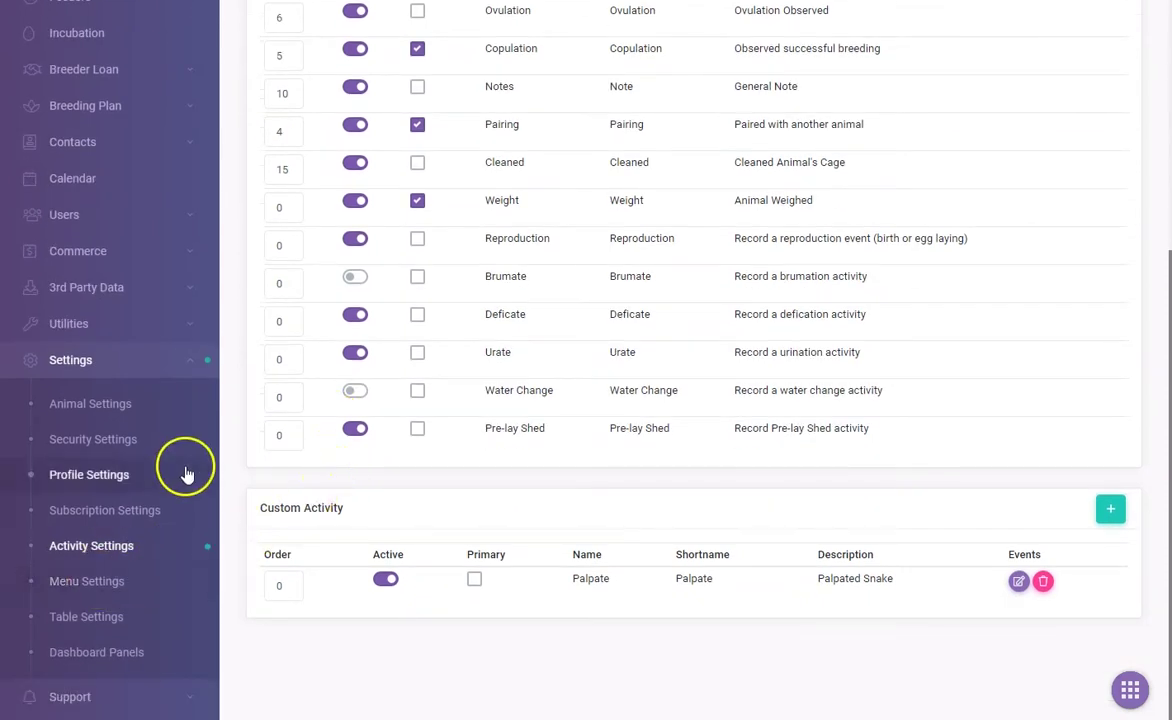
{"action": "scroll", "coordinate": [543, 393], "scroll_direction": "up", "scroll_amount": 3}
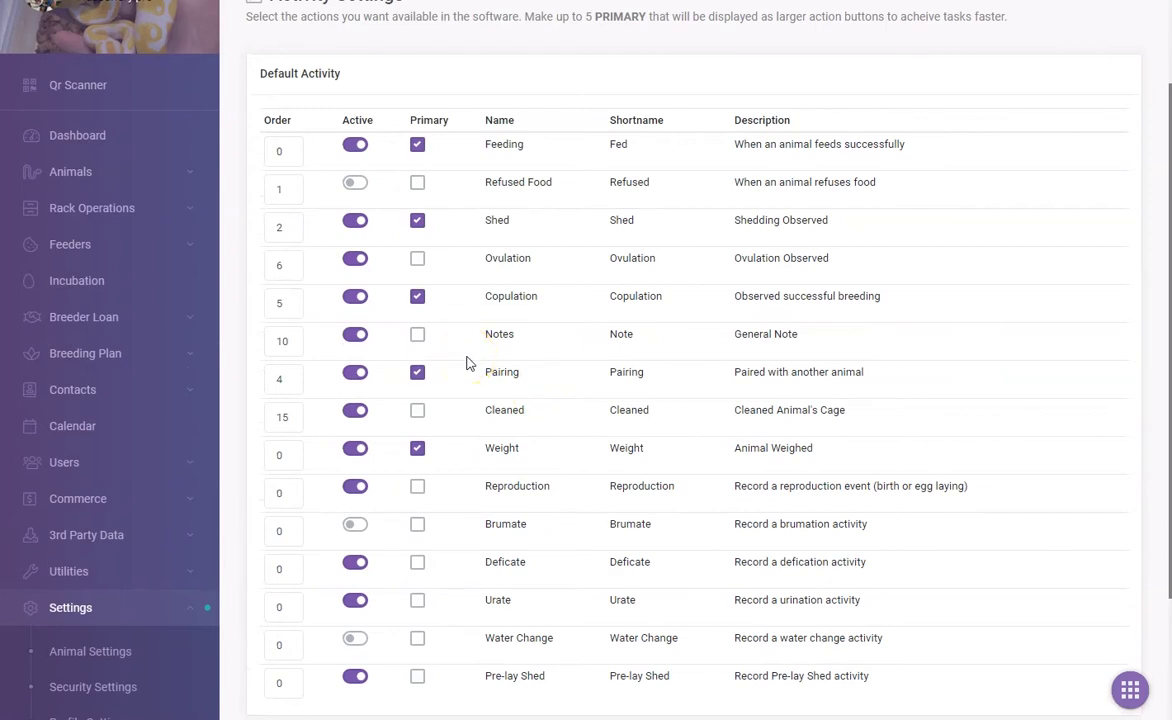
{"action": "scroll", "coordinate": [466, 362], "scroll_direction": "down", "scroll_amount": 3}
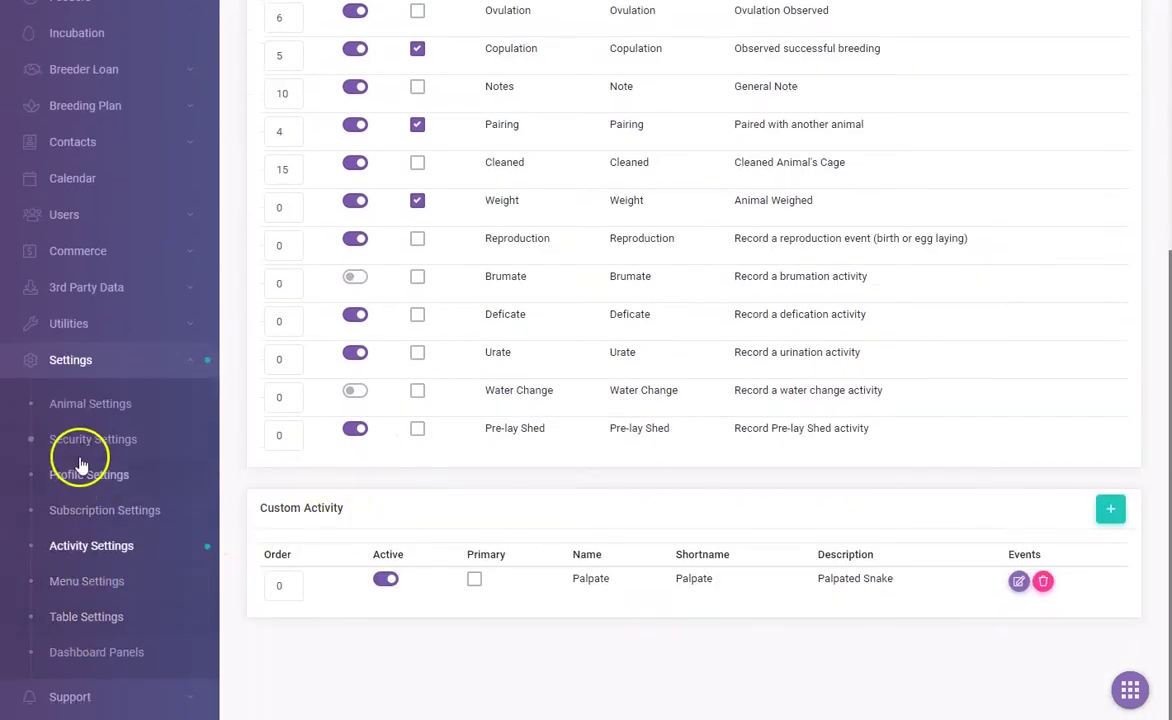
{"action": "scroll", "coordinate": [80, 460], "scroll_direction": "up", "scroll_amount": 2}
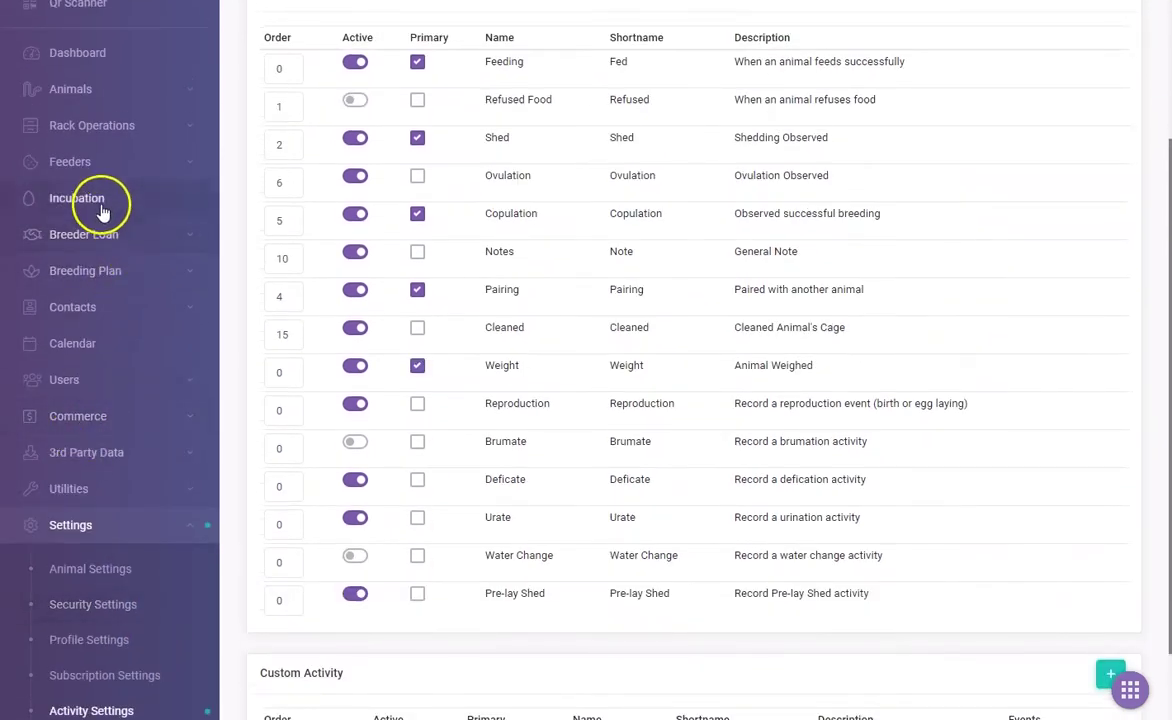
{"action": "left_click", "coordinate": [72, 161]}
Review the nine-item Feeders list, then bring up the Racks list
{"action": "left_click", "coordinate": [62, 207]}
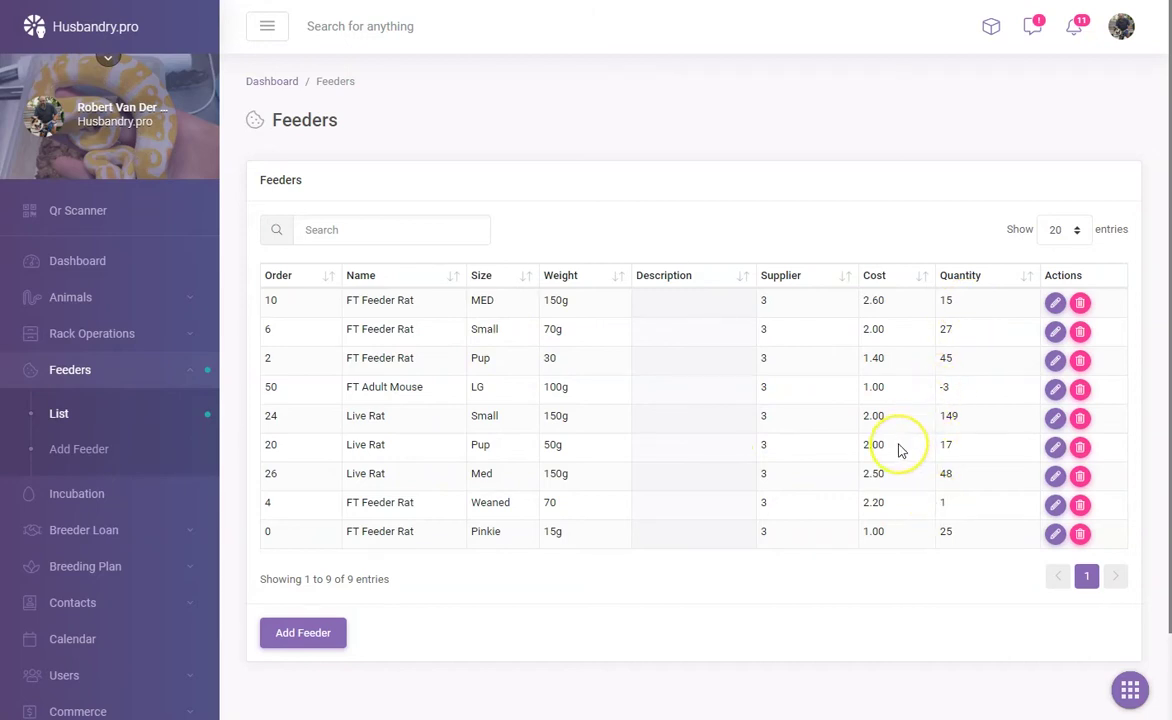
{"action": "scroll", "coordinate": [204, 432], "scroll_direction": "down", "scroll_amount": 2}
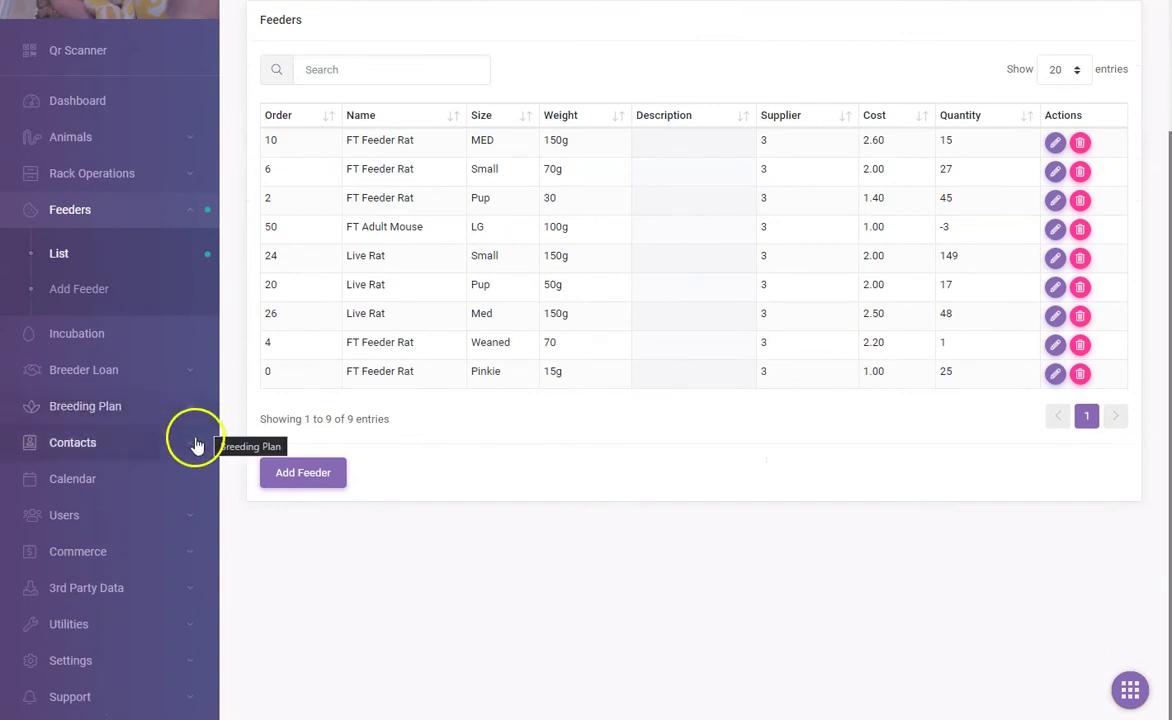
{"action": "scroll", "coordinate": [369, 374], "scroll_direction": "up", "scroll_amount": 2}
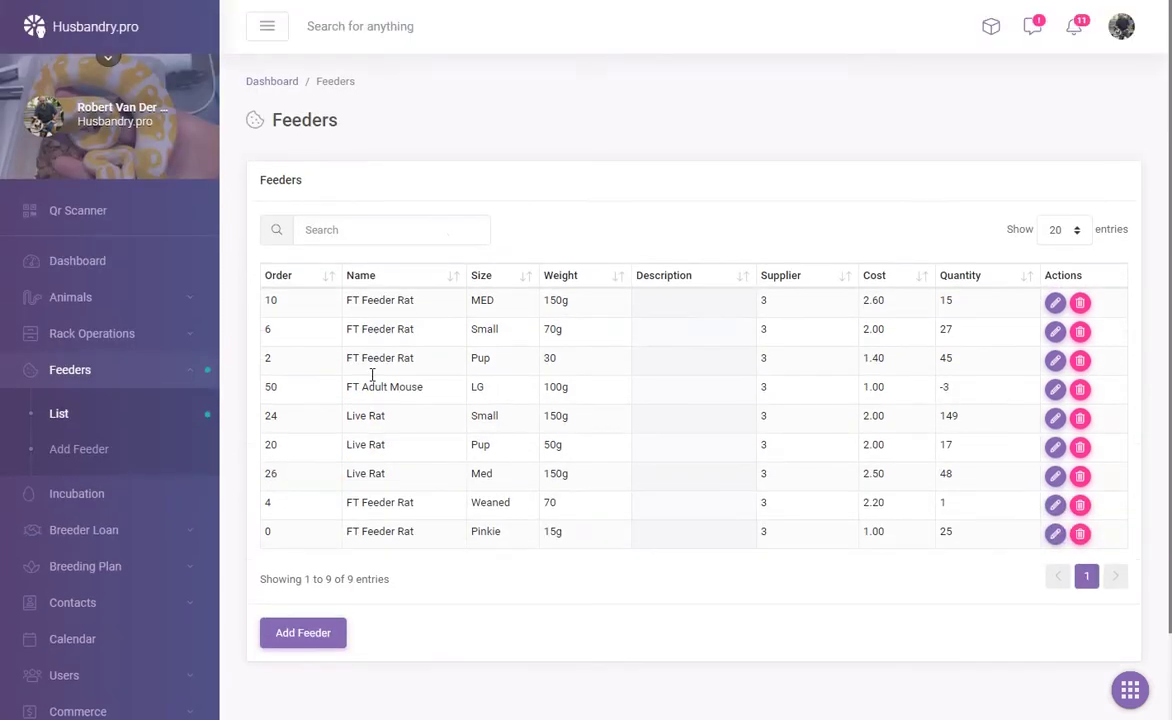
{"action": "scroll", "coordinate": [204, 404], "scroll_direction": "down", "scroll_amount": 2}
{"action": "left_click", "coordinate": [130, 176]}
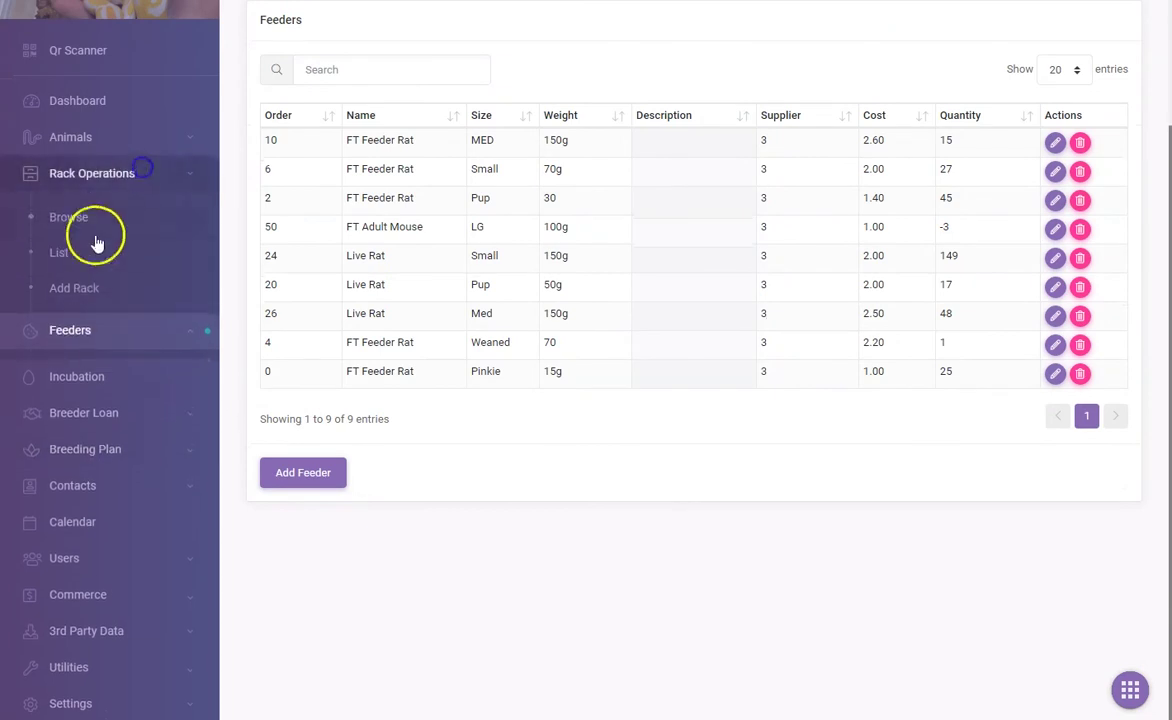
{"action": "left_click", "coordinate": [61, 253]}
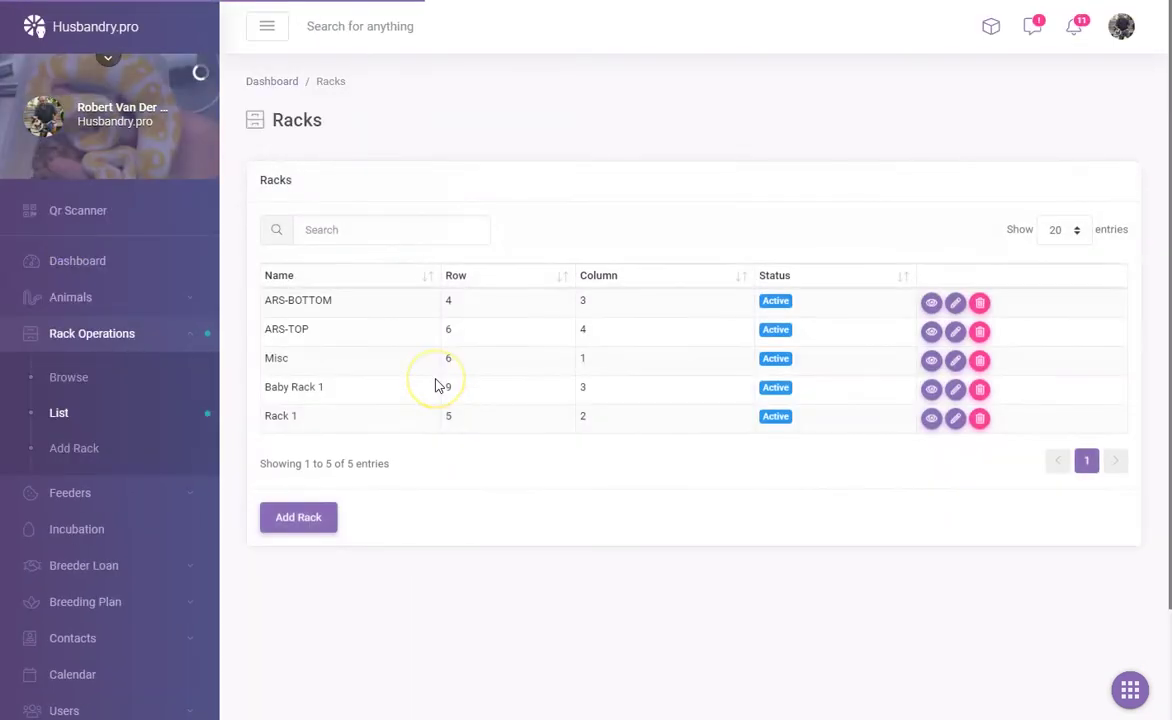
Browse the grids of all racks, showing occupied and EMPTY slots
{"action": "left_click", "coordinate": [72, 390]}
{"action": "scroll", "coordinate": [1054, 419], "scroll_direction": "down", "scroll_amount": 3}
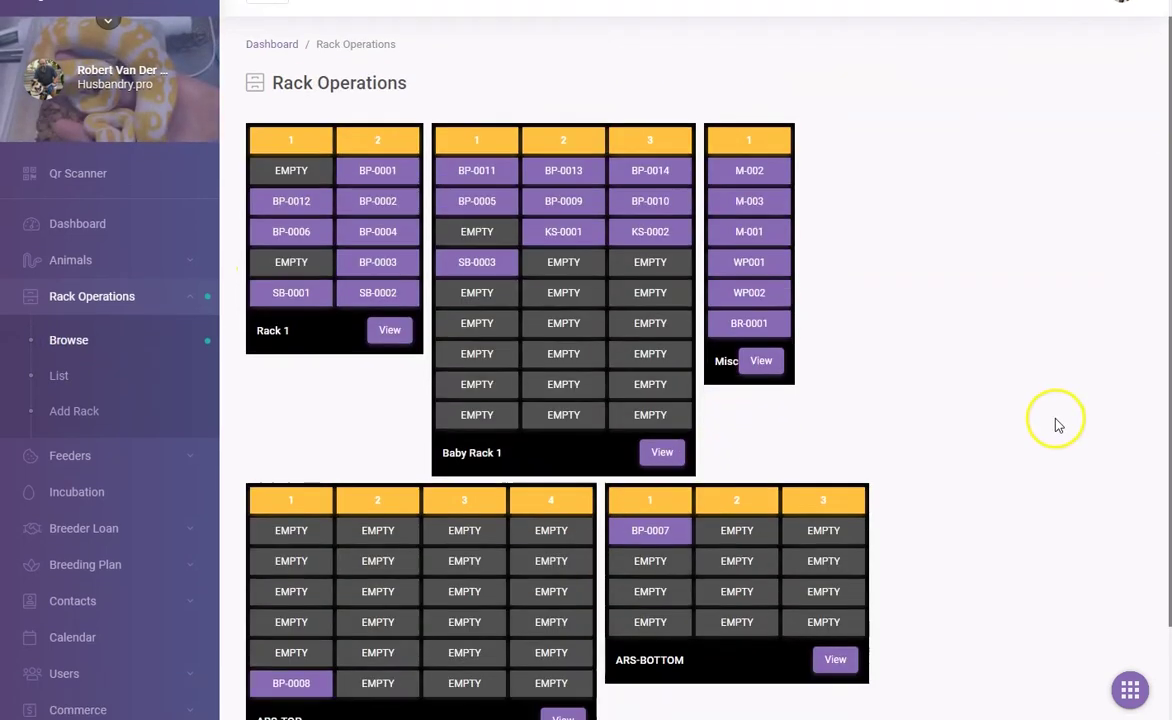
{"action": "scroll", "coordinate": [1057, 425], "scroll_direction": "up", "scroll_amount": 1}
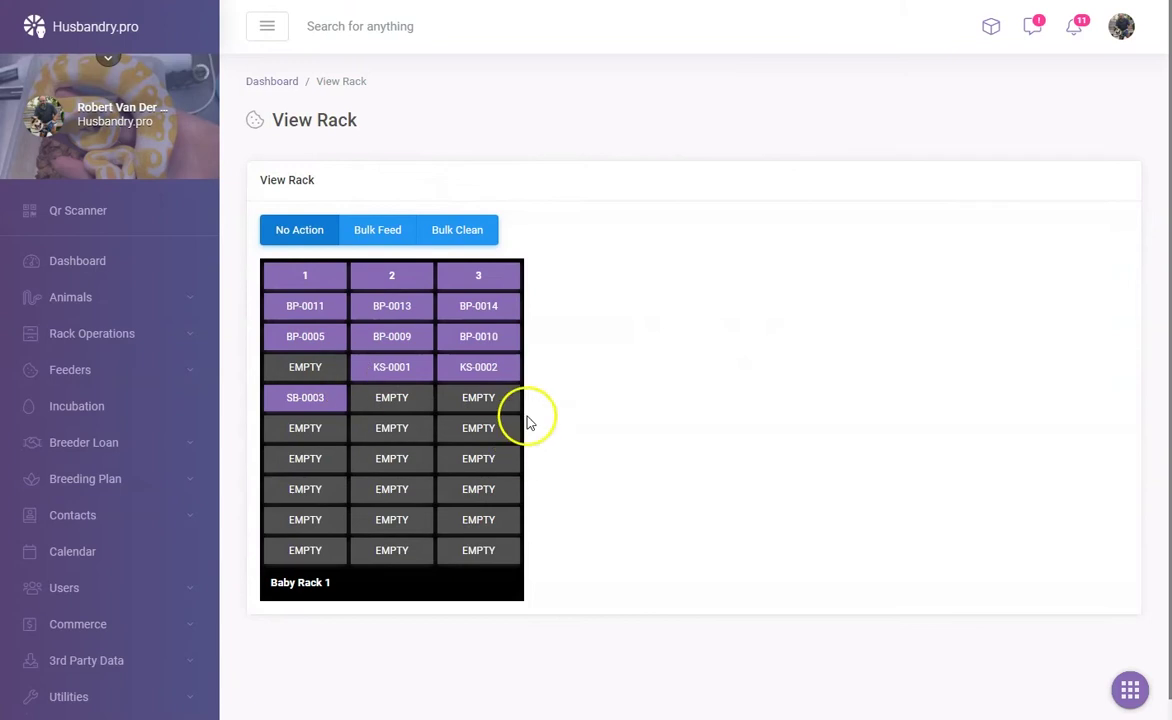
Inspect Baby Rack 1 animals' info cards and drag KS-0001 toward an empty slot
{"action": "mouse_move", "coordinate": [478, 339]}
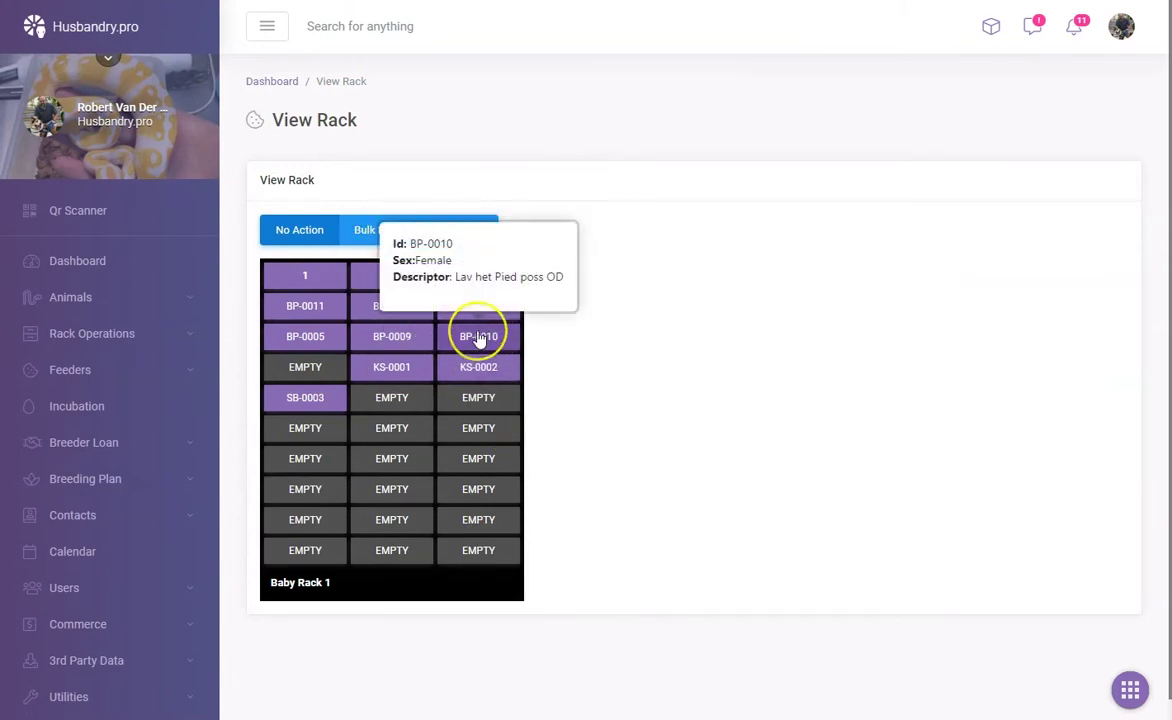
{"action": "mouse_move", "coordinate": [484, 373]}
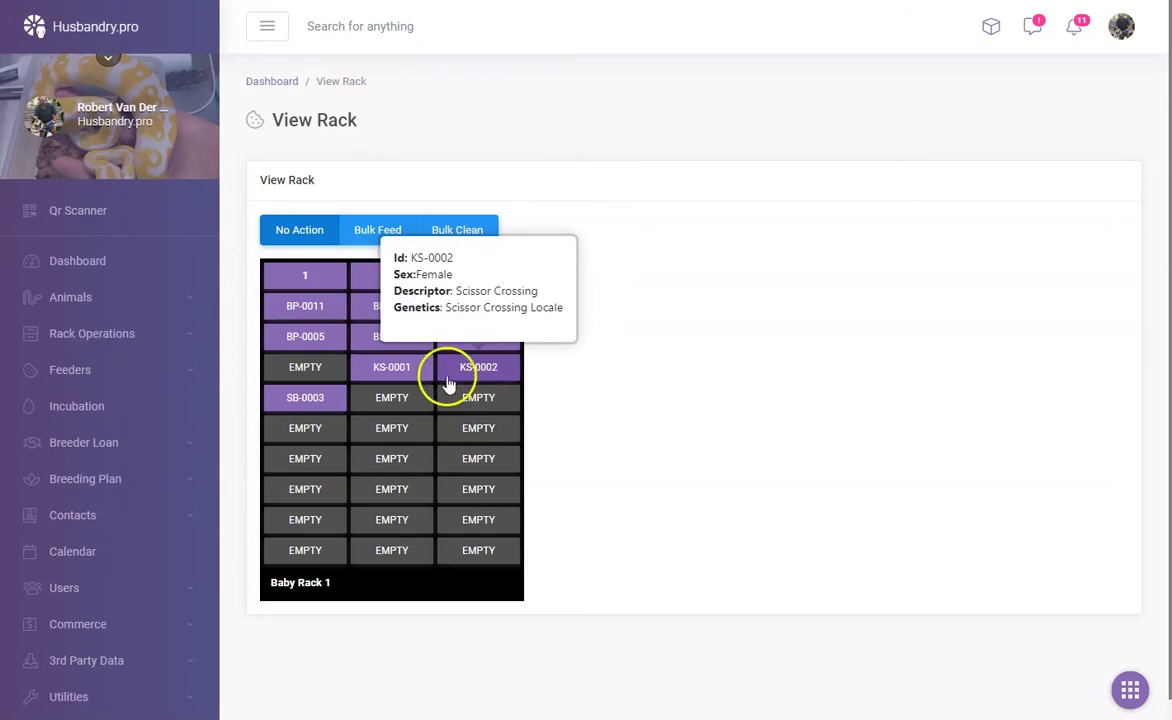
{"action": "mouse_move", "coordinate": [392, 308]}
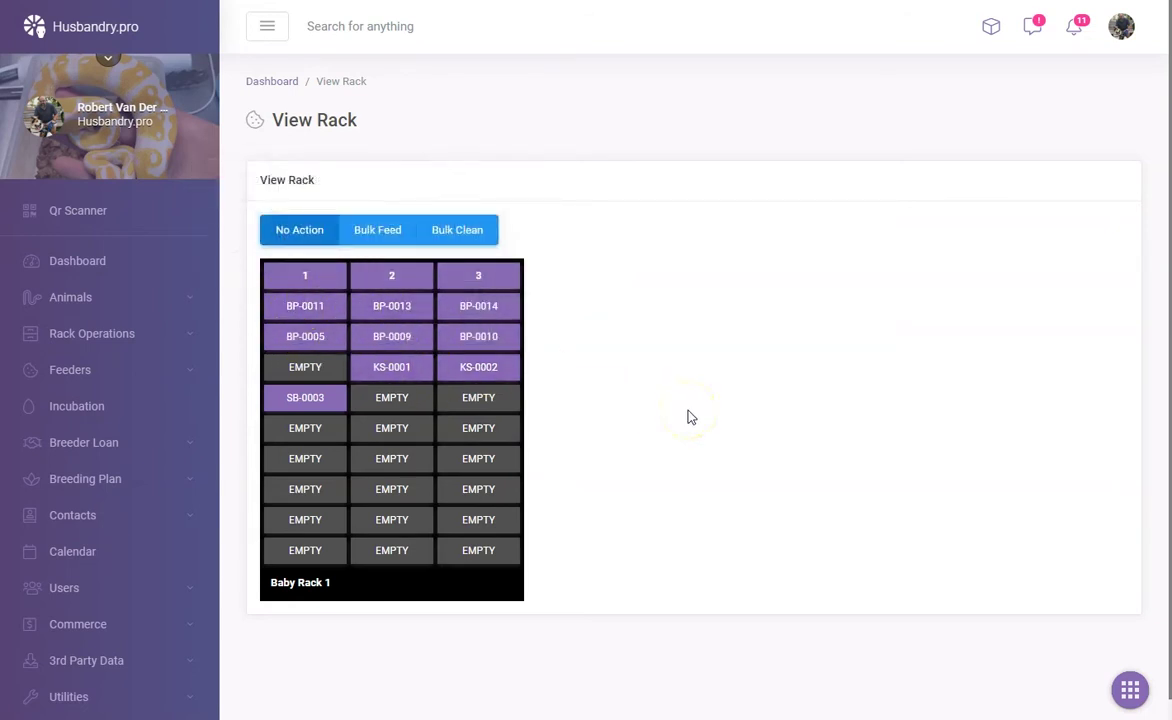
{"action": "mouse_move", "coordinate": [388, 372]}
{"action": "left_mouse_down"}
{"action": "mouse_move", "coordinate": [457, 403]}
{"action": "mouse_move", "coordinate": [479, 440]}
{"action": "mouse_move", "coordinate": [473, 392]}
{"action": "mouse_move", "coordinate": [392, 368]}
{"action": "left_mouse_up"}
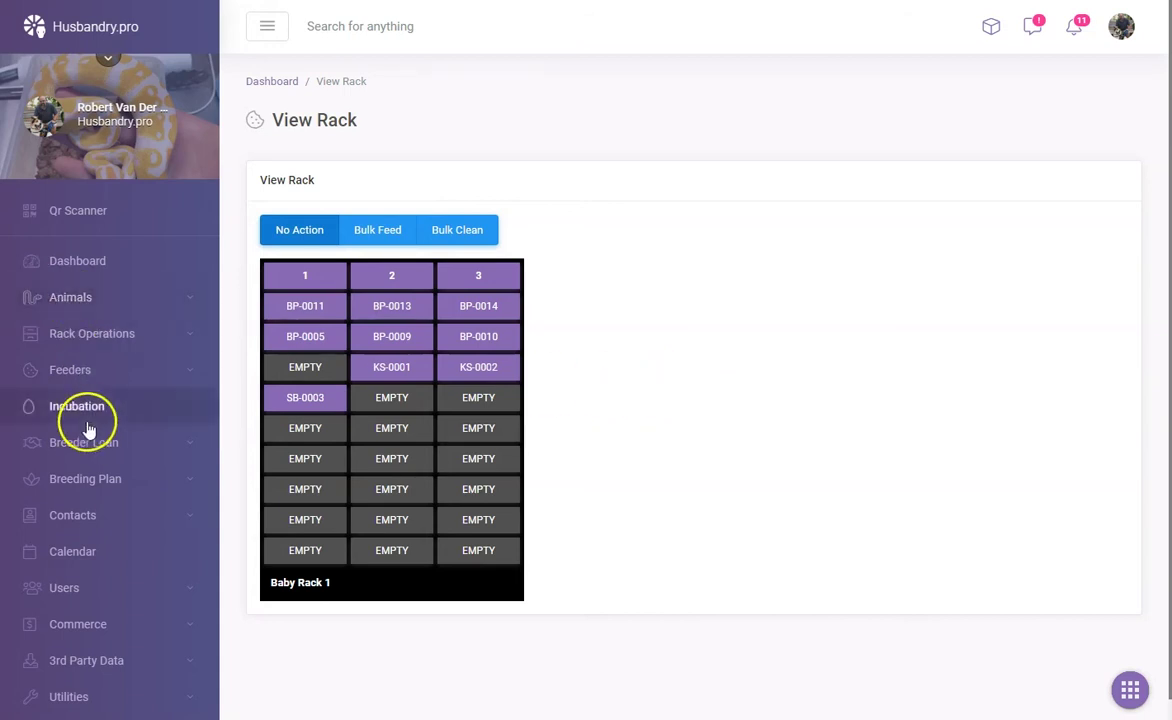
Show the ball python Animals list, use the Search box, and start recording an activity for BP-0003
{"action": "left_click", "coordinate": [80, 304]}
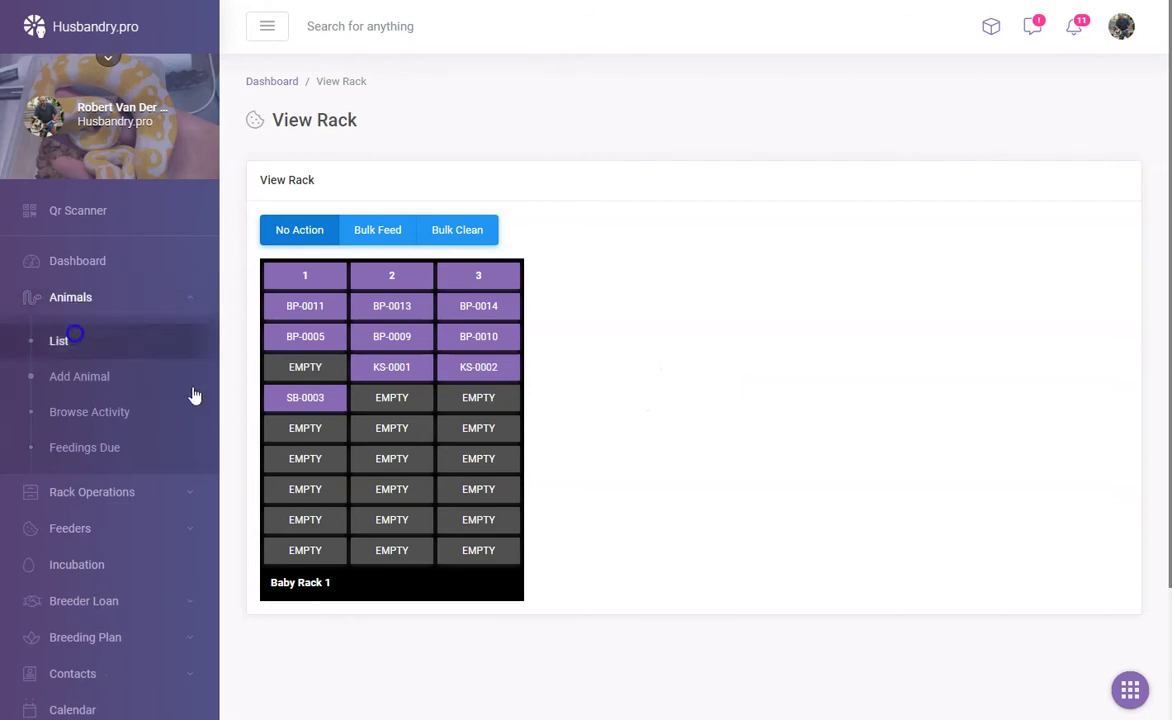
{"action": "left_click", "coordinate": [76, 340]}
{"action": "scroll", "coordinate": [753, 542], "scroll_direction": "down", "scroll_amount": 2}
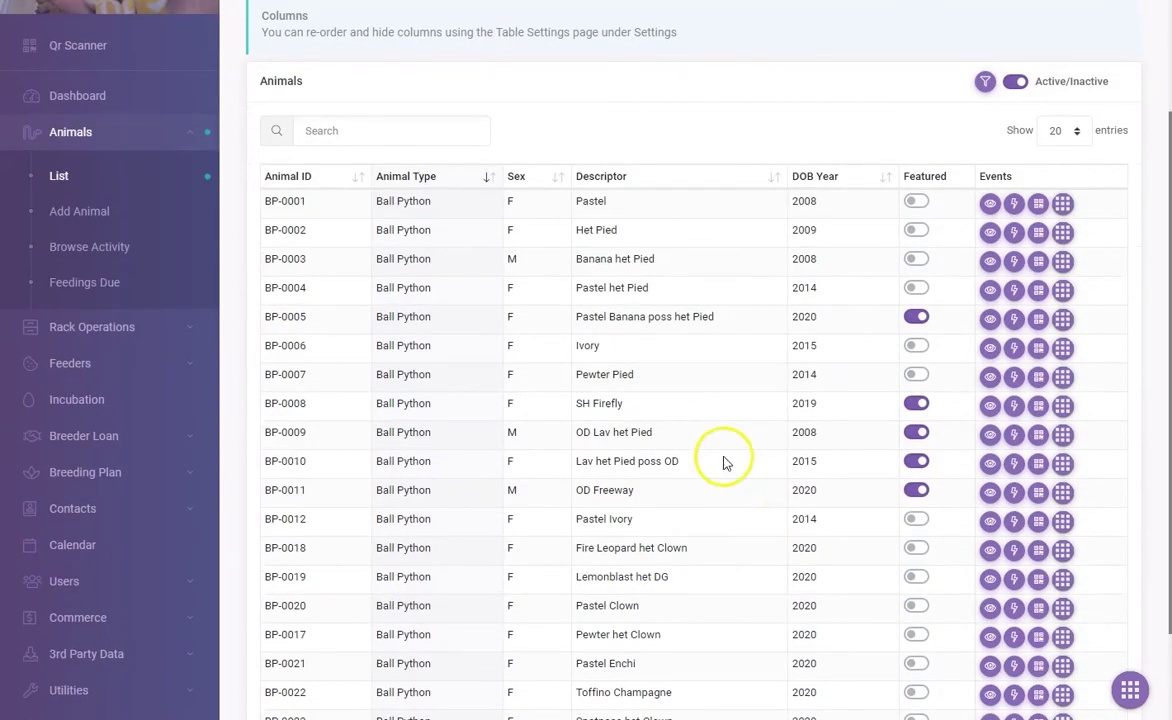
{"action": "left_click", "coordinate": [370, 132]}
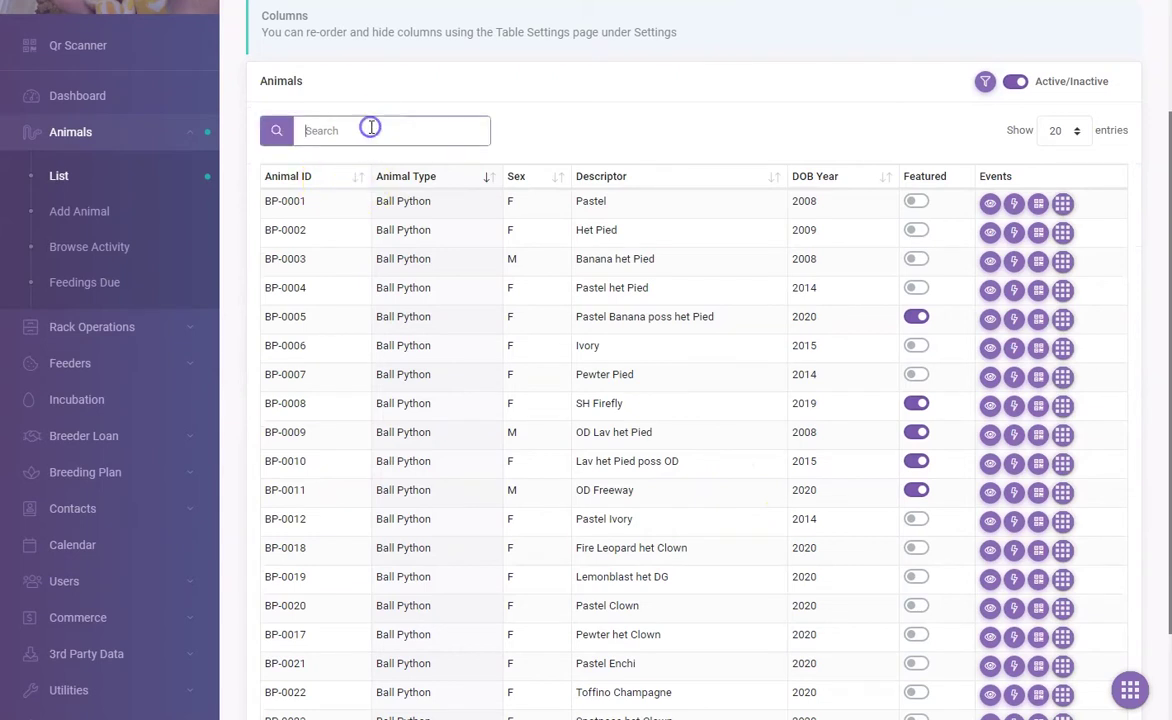
{"action": "scroll", "coordinate": [656, 211], "scroll_direction": "up", "scroll_amount": 1}
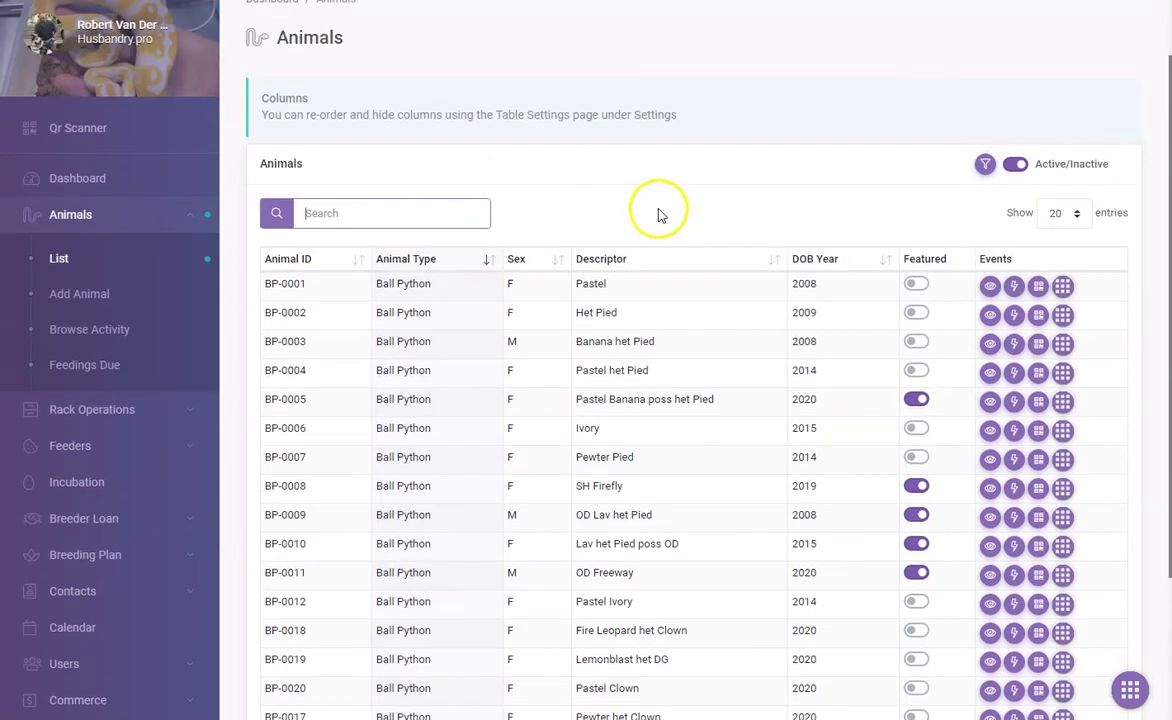
{"action": "left_click", "coordinate": [989, 343]}
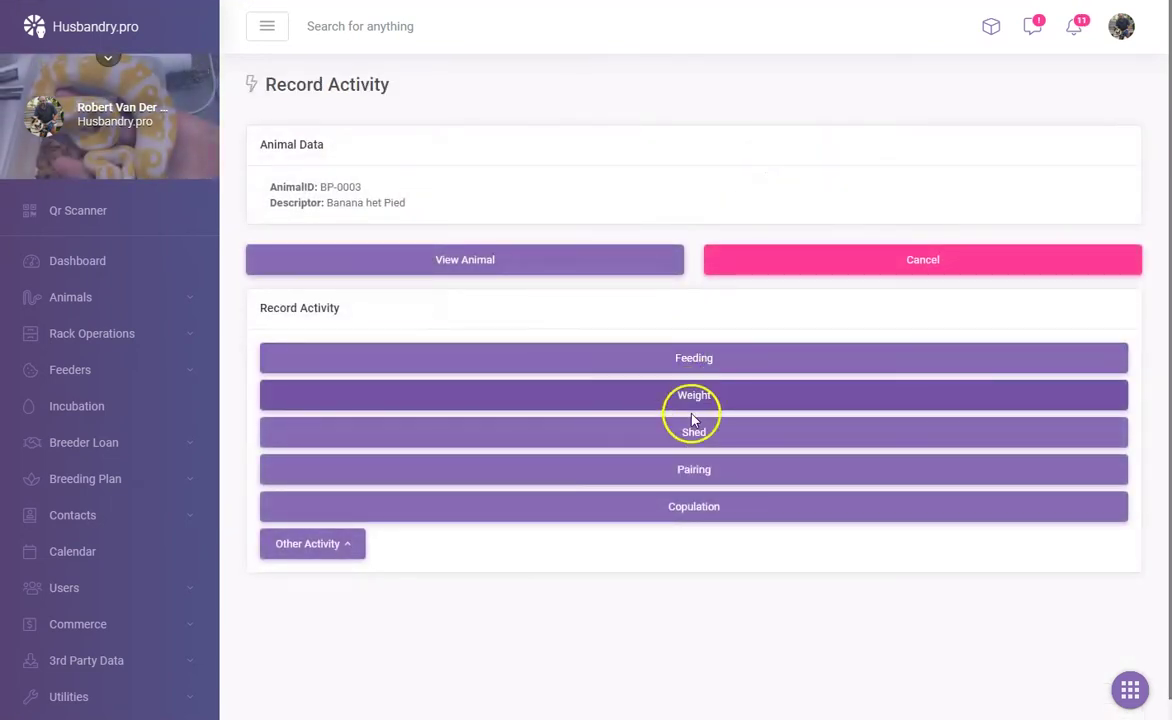
Check BP-0003's other activities and details panel, then return to the Animals list
{"action": "left_click", "coordinate": [319, 551]}
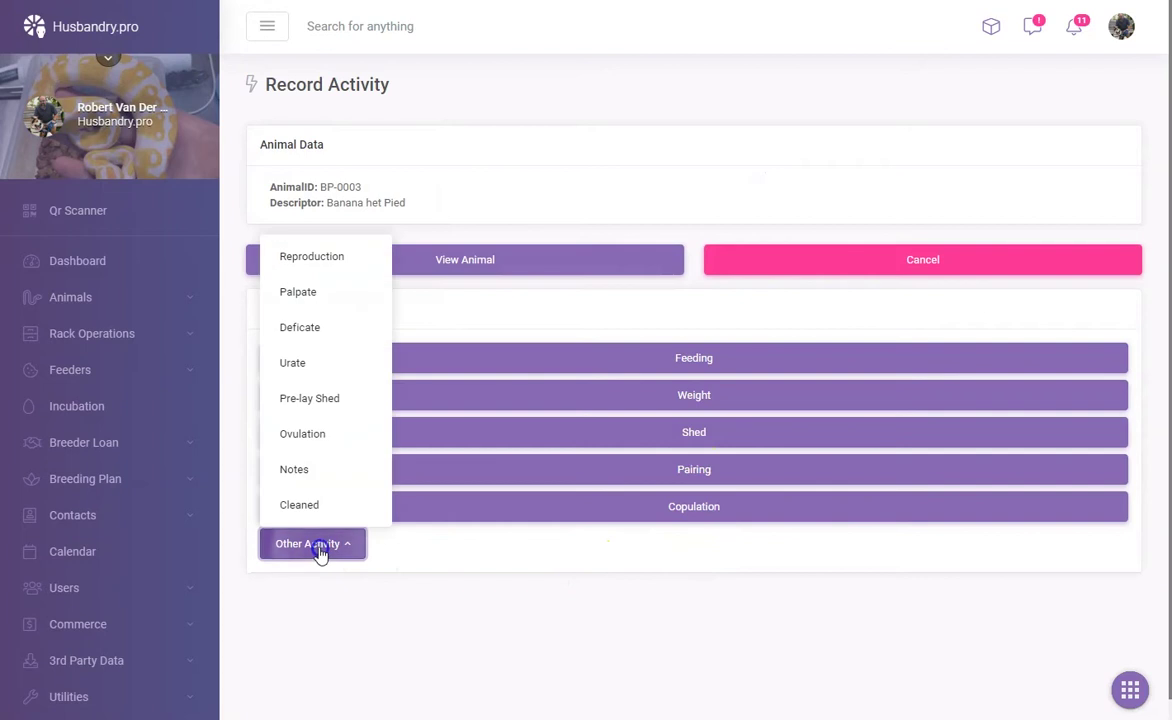
{"action": "left_click", "coordinate": [661, 598]}
{"action": "left_click", "coordinate": [560, 260]}
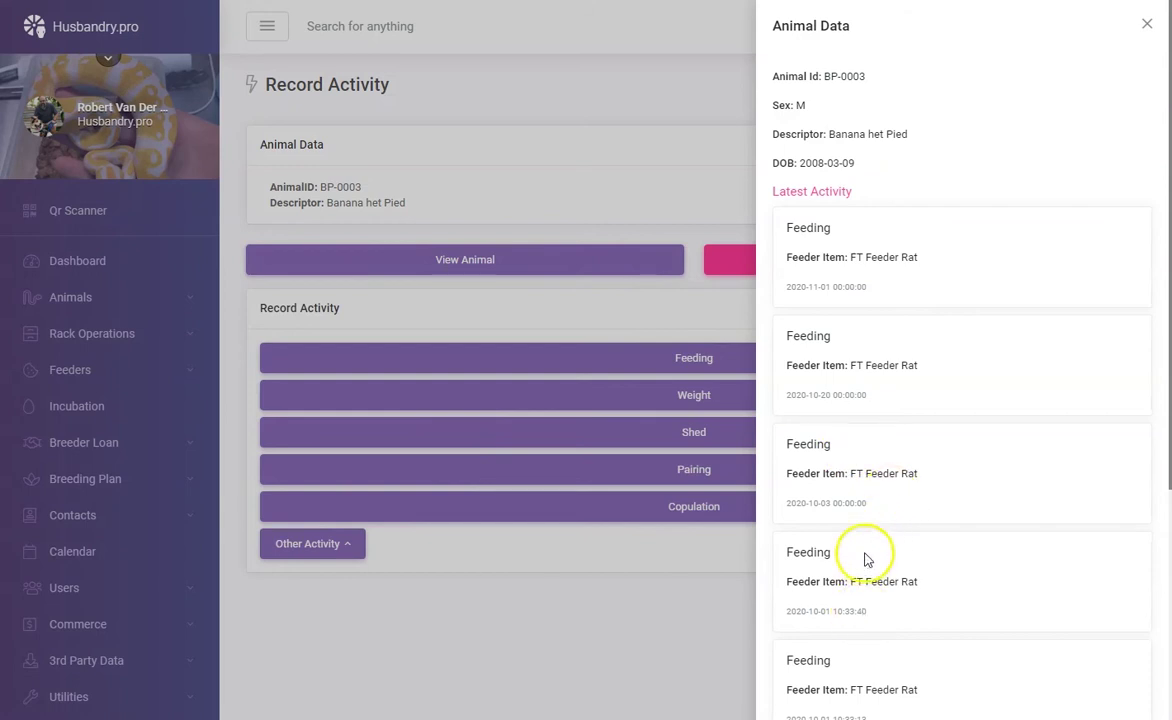
{"action": "scroll", "coordinate": [820, 265], "scroll_direction": "down", "scroll_amount": 4}
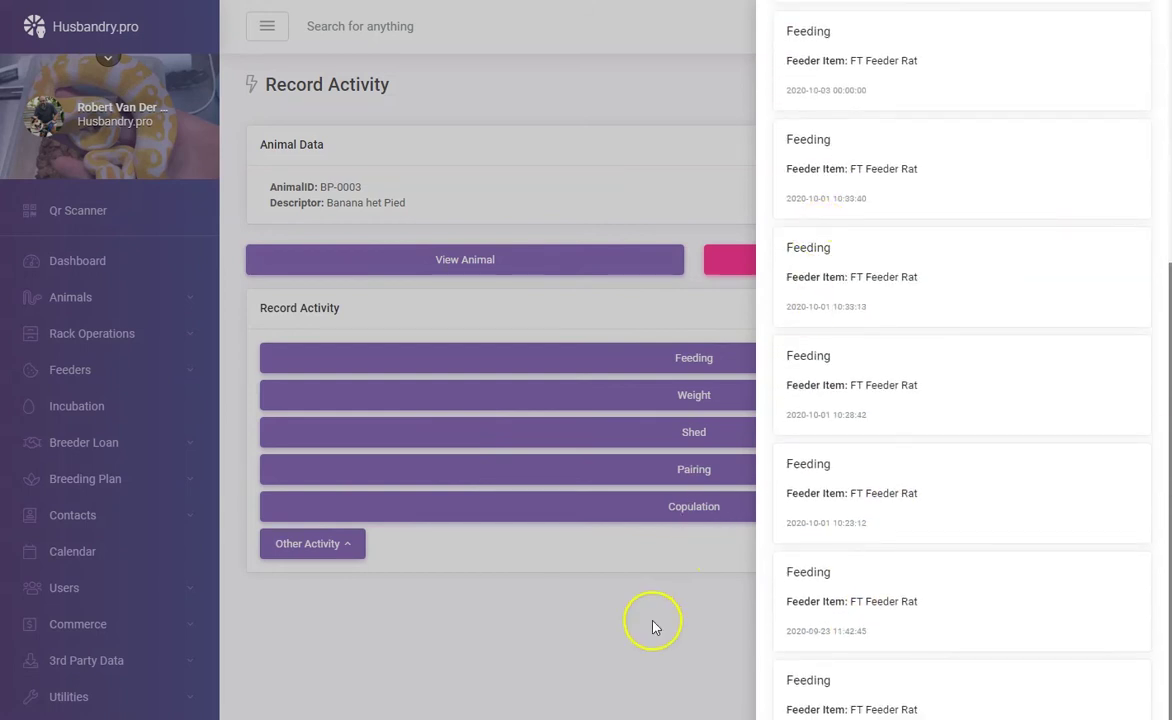
{"action": "left_click", "coordinate": [652, 624]}
{"action": "left_click", "coordinate": [70, 295]}
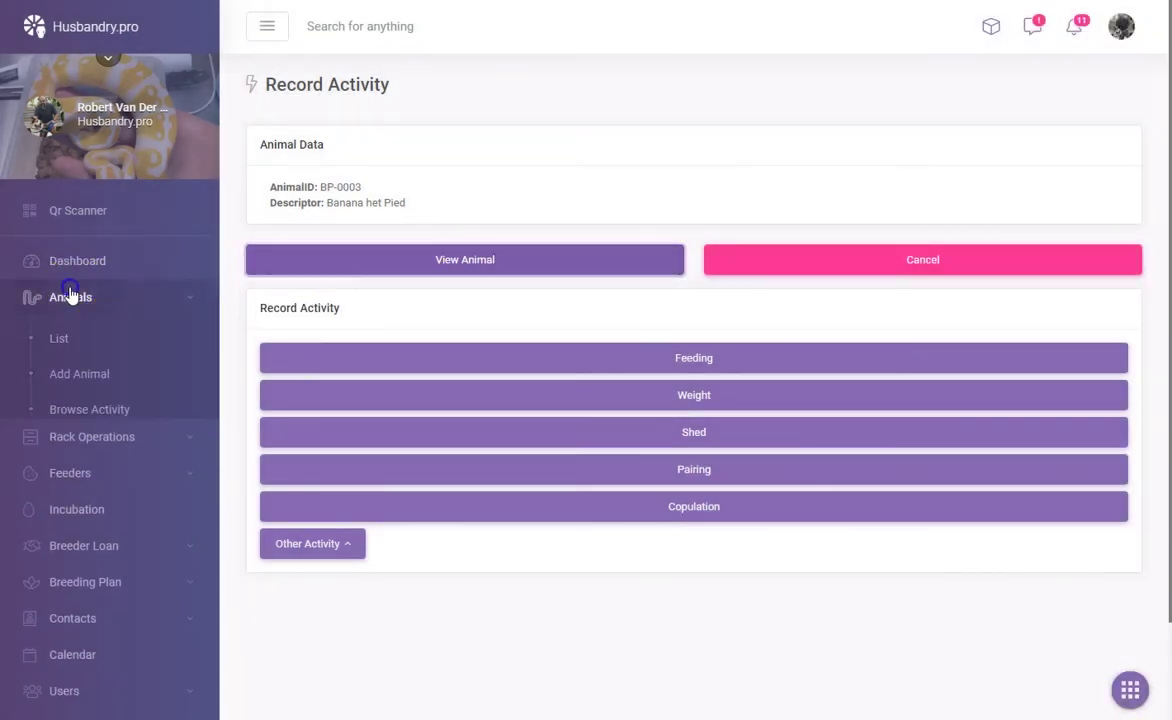
{"action": "left_click", "coordinate": [77, 338]}
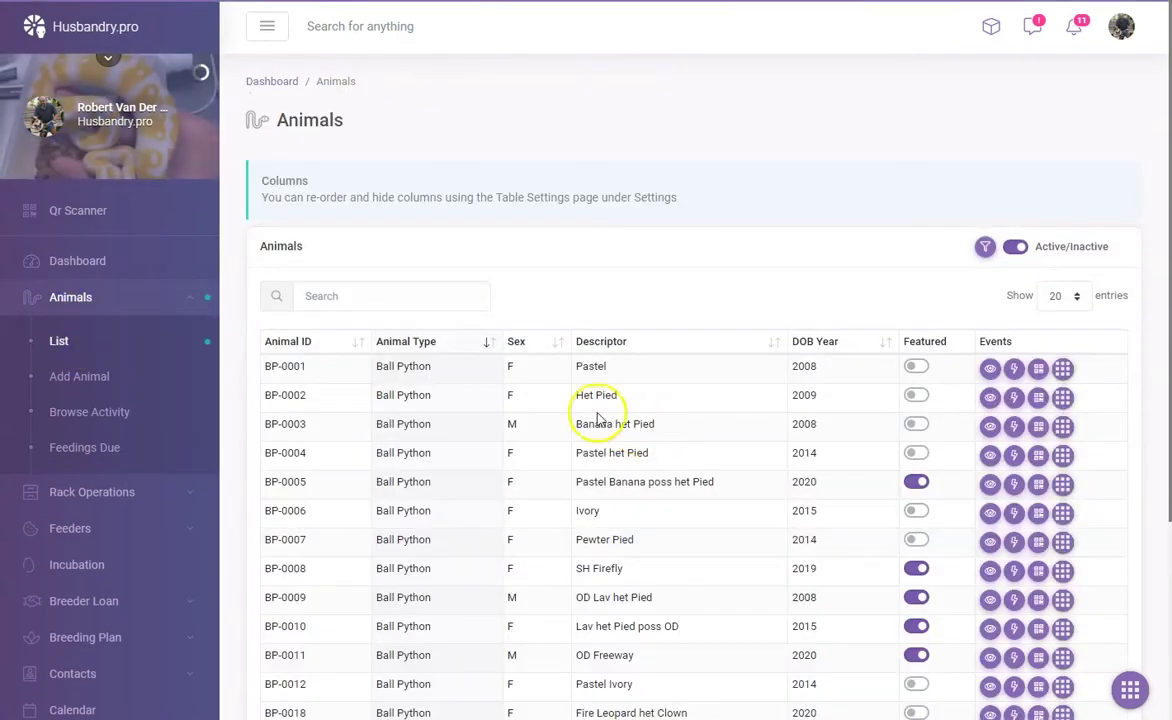
Review BP-0001's Photos, Notes, Activities and Details tabs, then return to the Animals list
{"action": "left_click", "coordinate": [988, 374]}
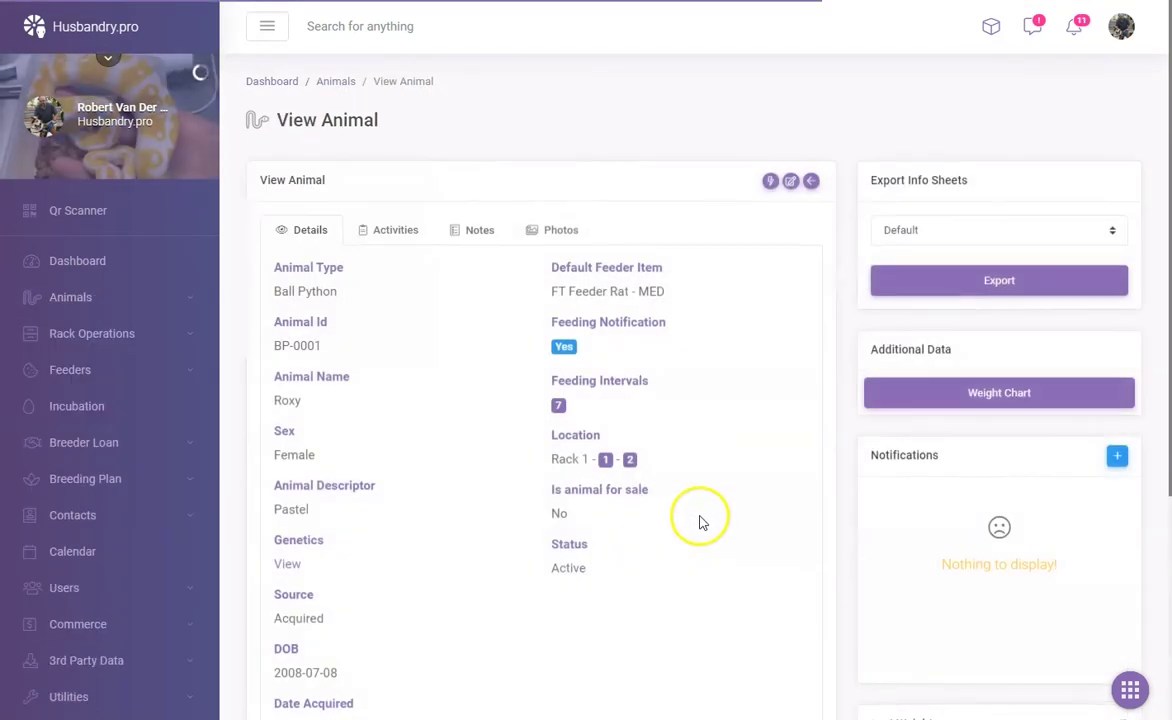
{"action": "scroll", "coordinate": [480, 325], "scroll_direction": "down", "scroll_amount": 2}
{"action": "scroll", "coordinate": [480, 325], "scroll_direction": "up", "scroll_amount": 2}
{"action": "left_click", "coordinate": [550, 228]}
{"action": "left_click", "coordinate": [477, 235]}
{"action": "left_click", "coordinate": [390, 238]}
{"action": "left_click", "coordinate": [312, 232]}
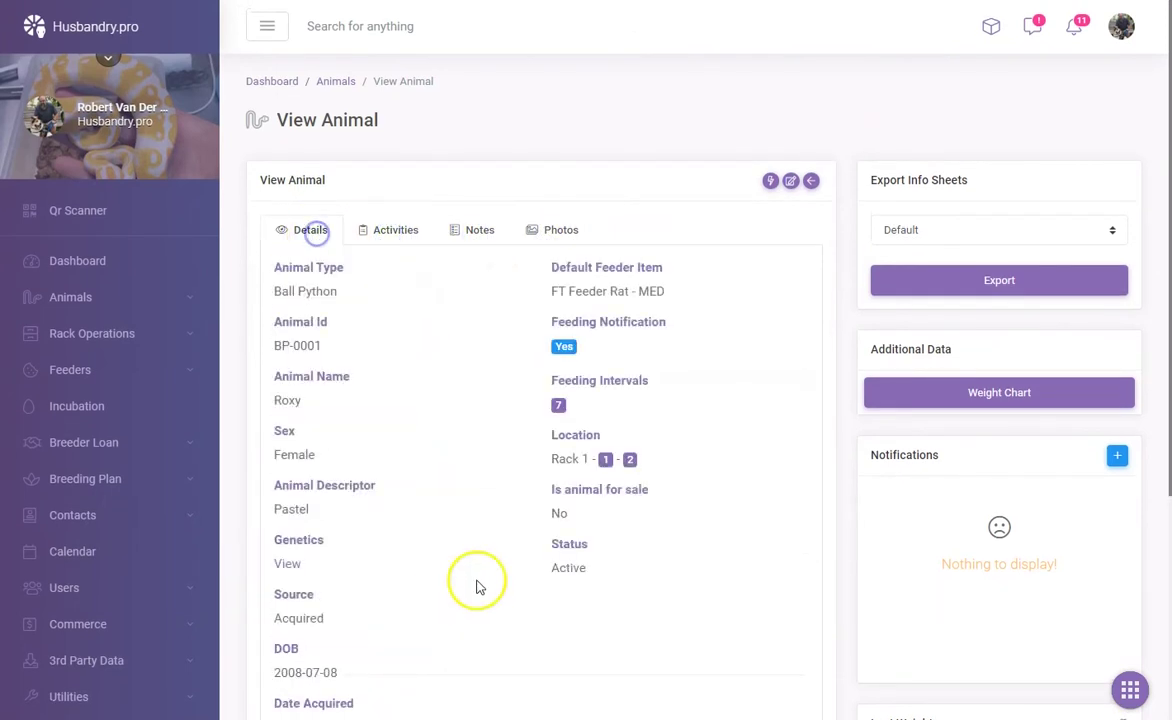
{"action": "left_click", "coordinate": [398, 230]}
{"action": "scroll", "coordinate": [464, 353], "scroll_direction": "down", "scroll_amount": 3}
{"action": "scroll", "coordinate": [424, 353], "scroll_direction": "up", "scroll_amount": 3}
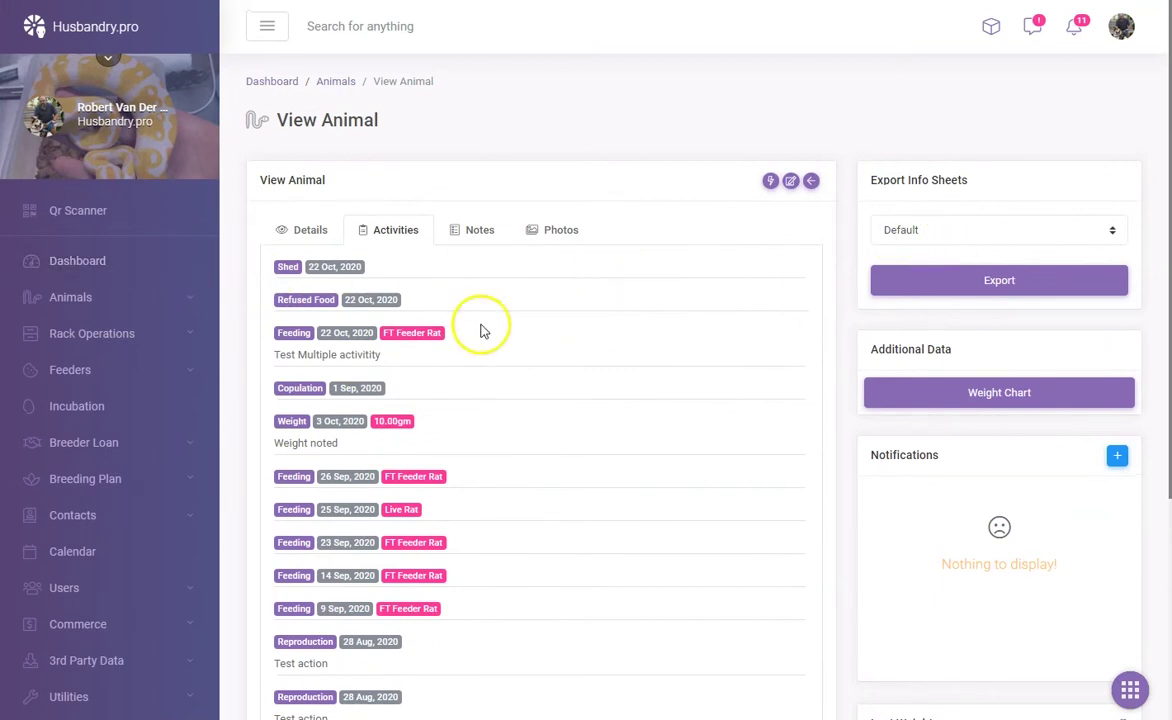
{"action": "left_click", "coordinate": [78, 293]}
{"action": "left_click", "coordinate": [80, 340]}
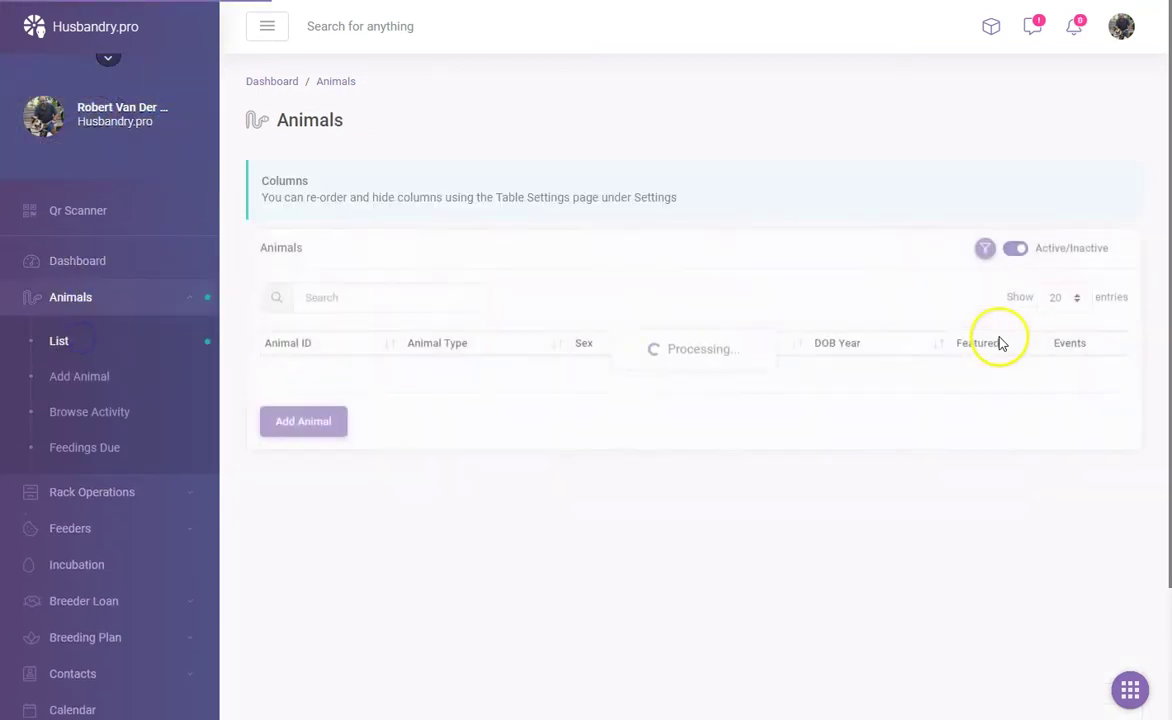
Display BP-0009's weight and feedings chart, then go to Layout Settings from the account menu
{"action": "scroll", "coordinate": [690, 398], "scroll_direction": "down", "scroll_amount": 1}
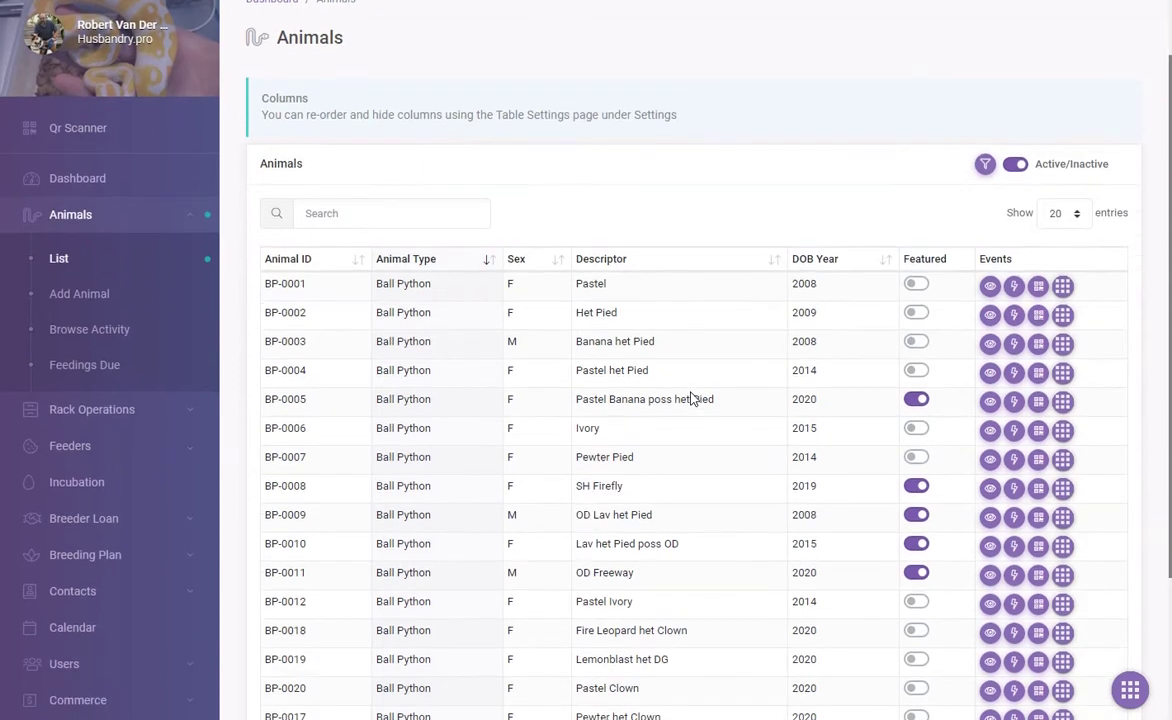
{"action": "scroll", "coordinate": [690, 398], "scroll_direction": "down", "scroll_amount": 2}
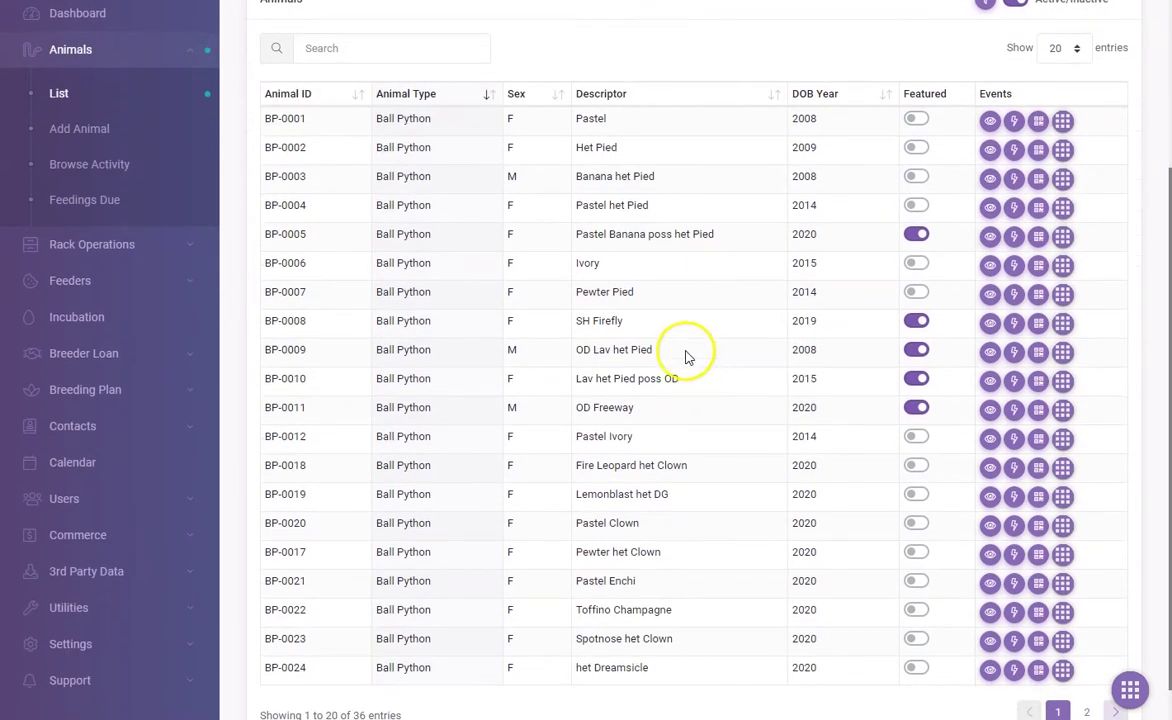
{"action": "left_click", "coordinate": [990, 353]}
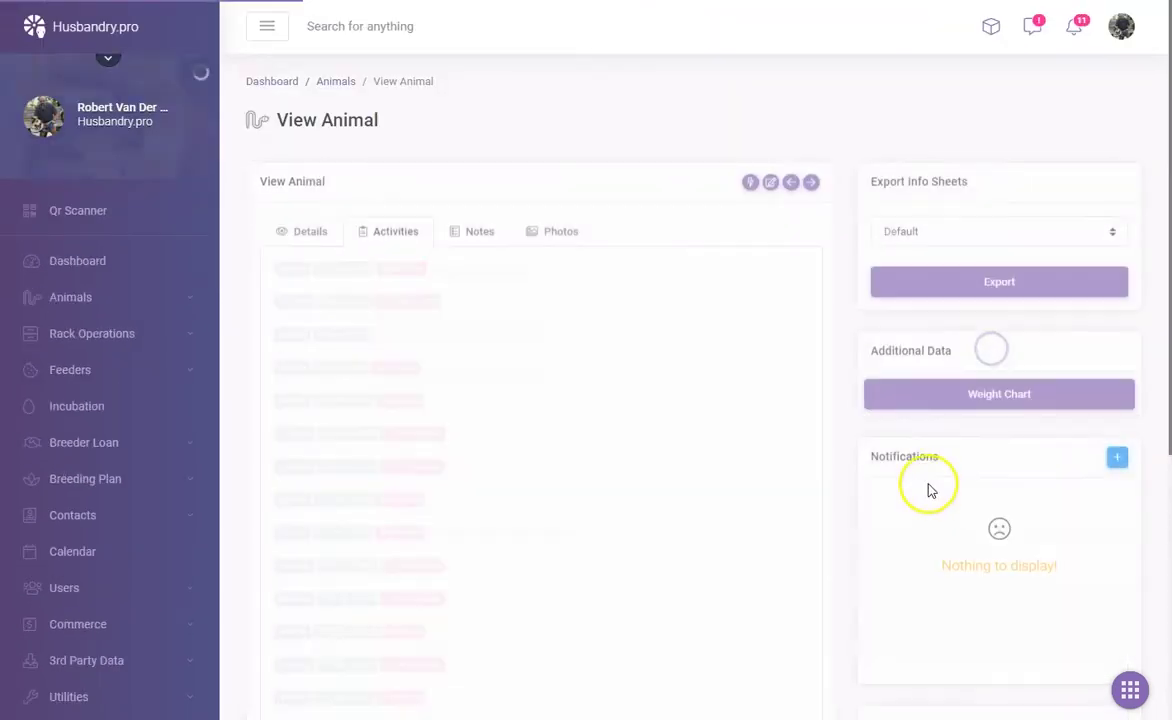
{"action": "left_click", "coordinate": [1000, 390]}
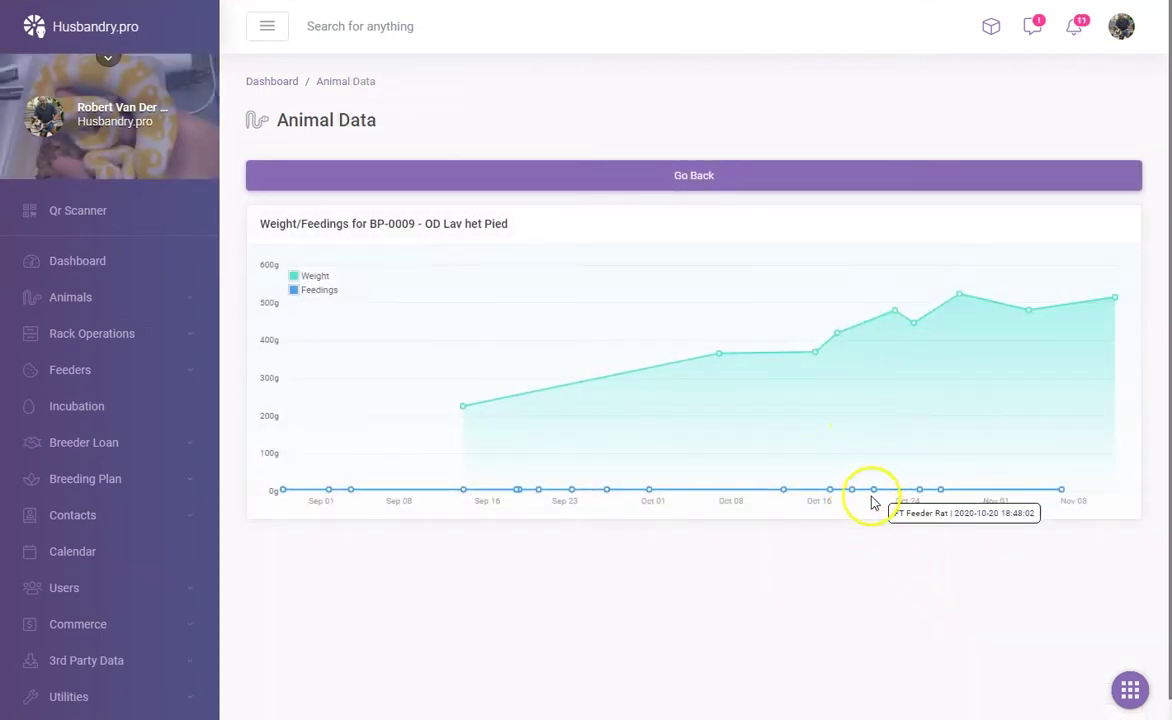
{"action": "mouse_move", "coordinate": [790, 497]}
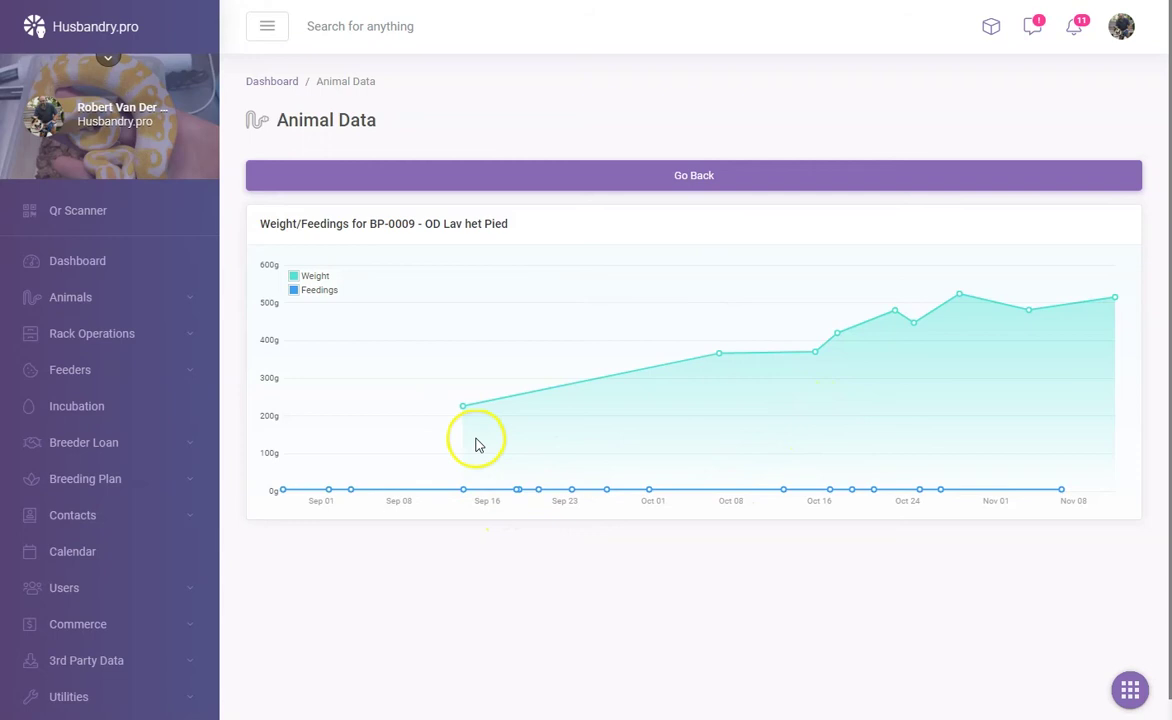
{"action": "left_click", "coordinate": [1121, 26]}
{"action": "left_click", "coordinate": [973, 192]}
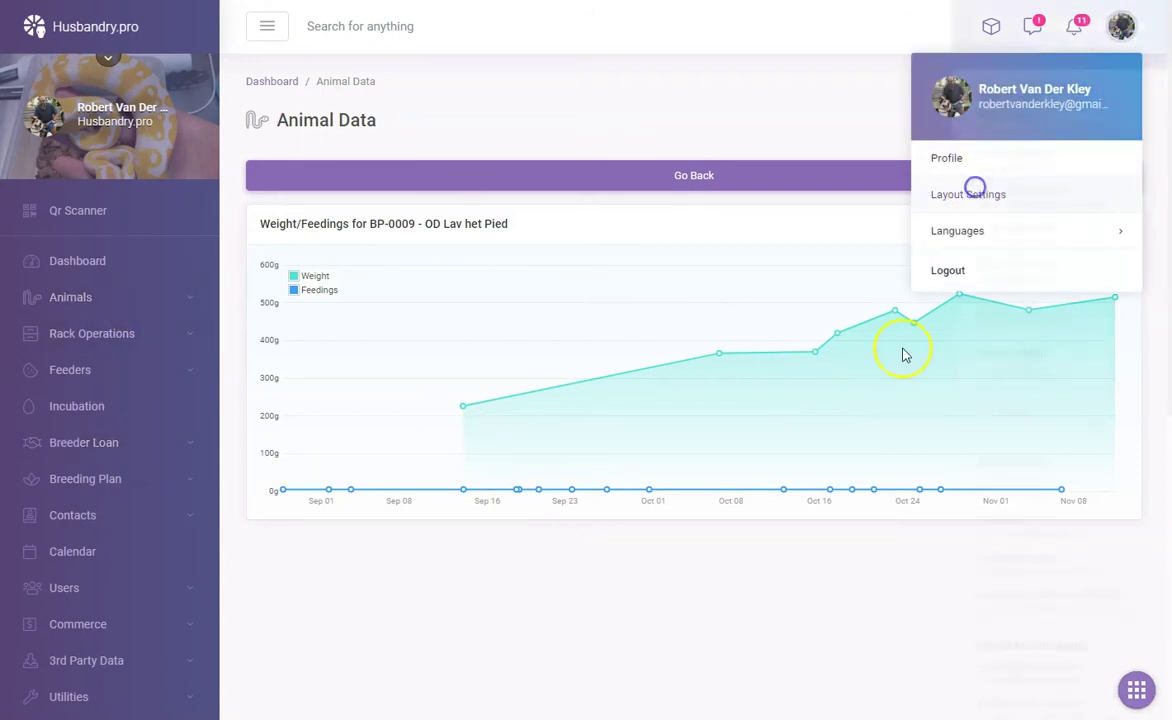
Switch the whole app to the Dark theme mode, close Layout Settings, and return to the animal record
{"action": "scroll", "coordinate": [903, 411], "scroll_direction": "down", "scroll_amount": 3}
{"action": "scroll", "coordinate": [953, 352], "scroll_direction": "up", "scroll_amount": 1}
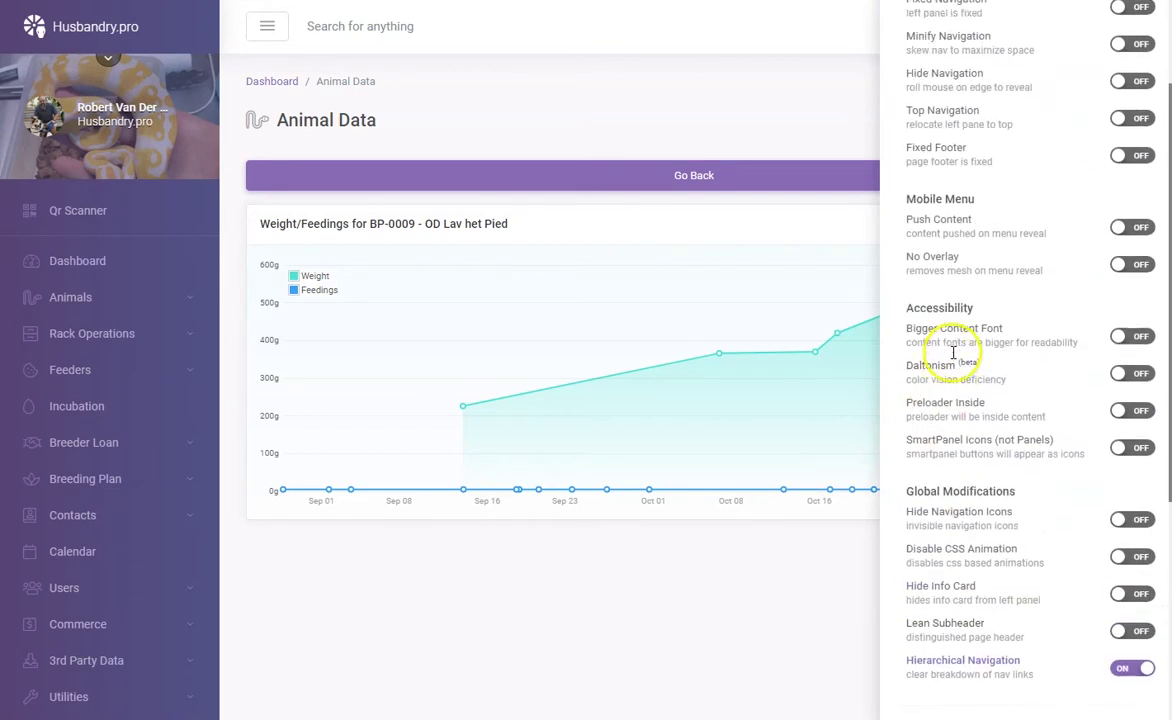
{"action": "scroll", "coordinate": [953, 352], "scroll_direction": "up", "scroll_amount": 3}
{"action": "scroll", "coordinate": [931, 403], "scroll_direction": "down", "scroll_amount": 6}
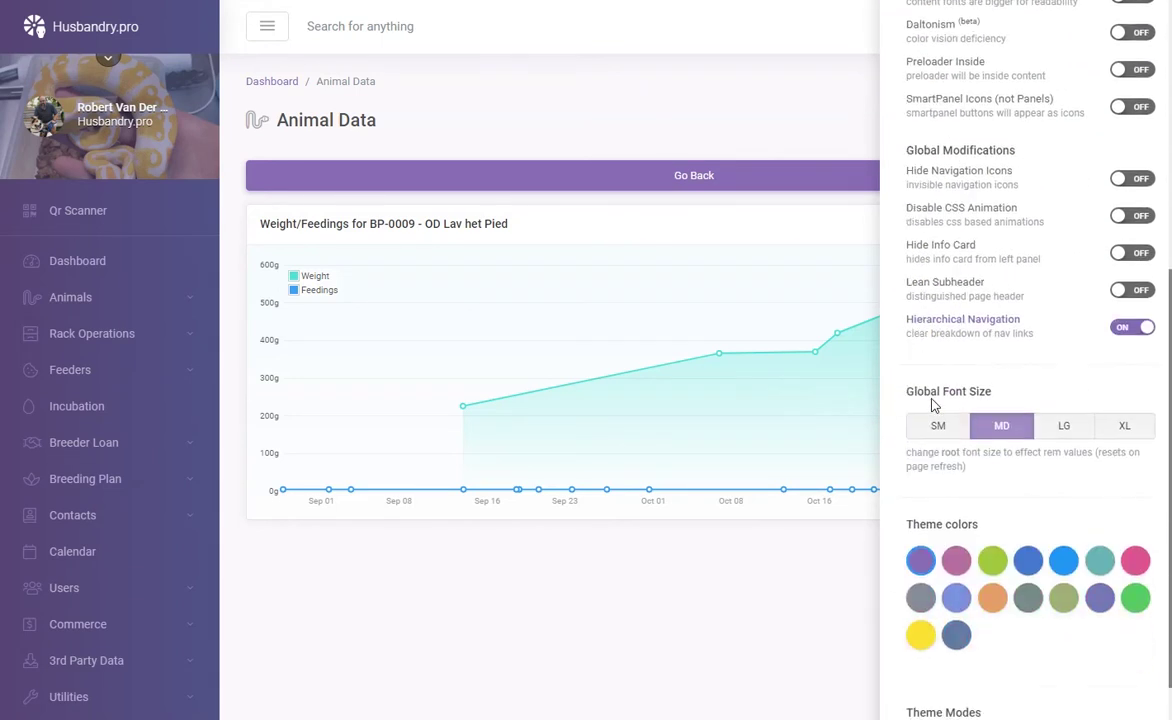
{"action": "left_click", "coordinate": [1112, 620]}
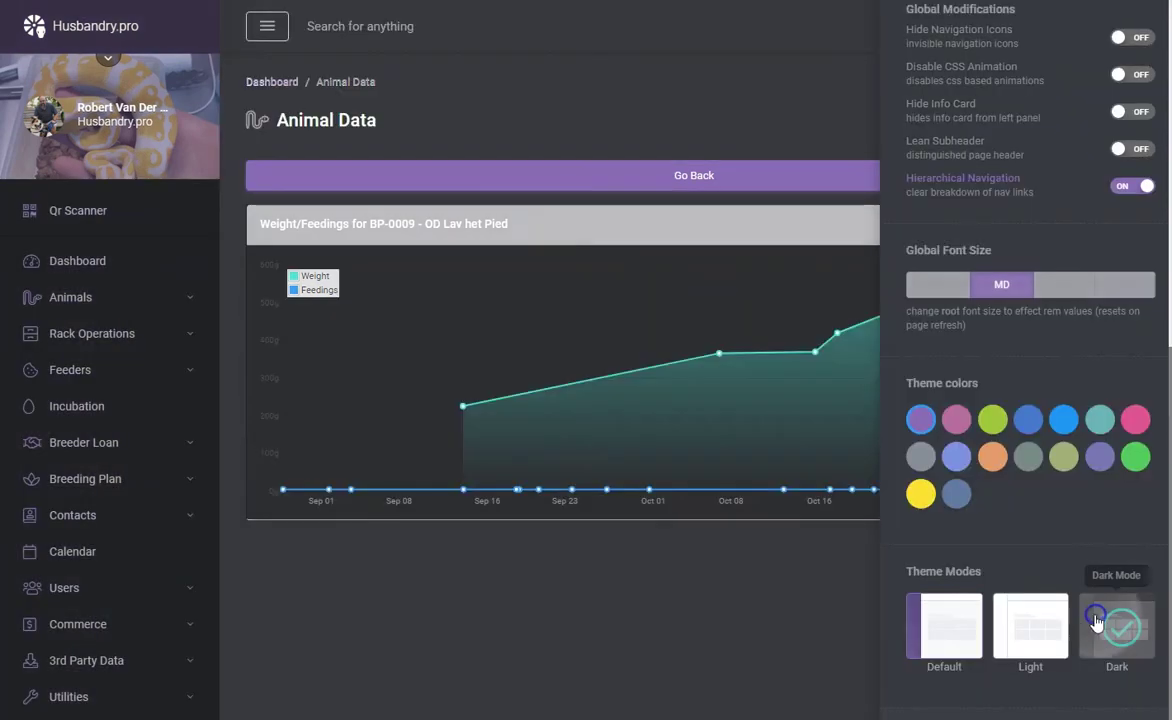
{"action": "left_click", "coordinate": [590, 556]}
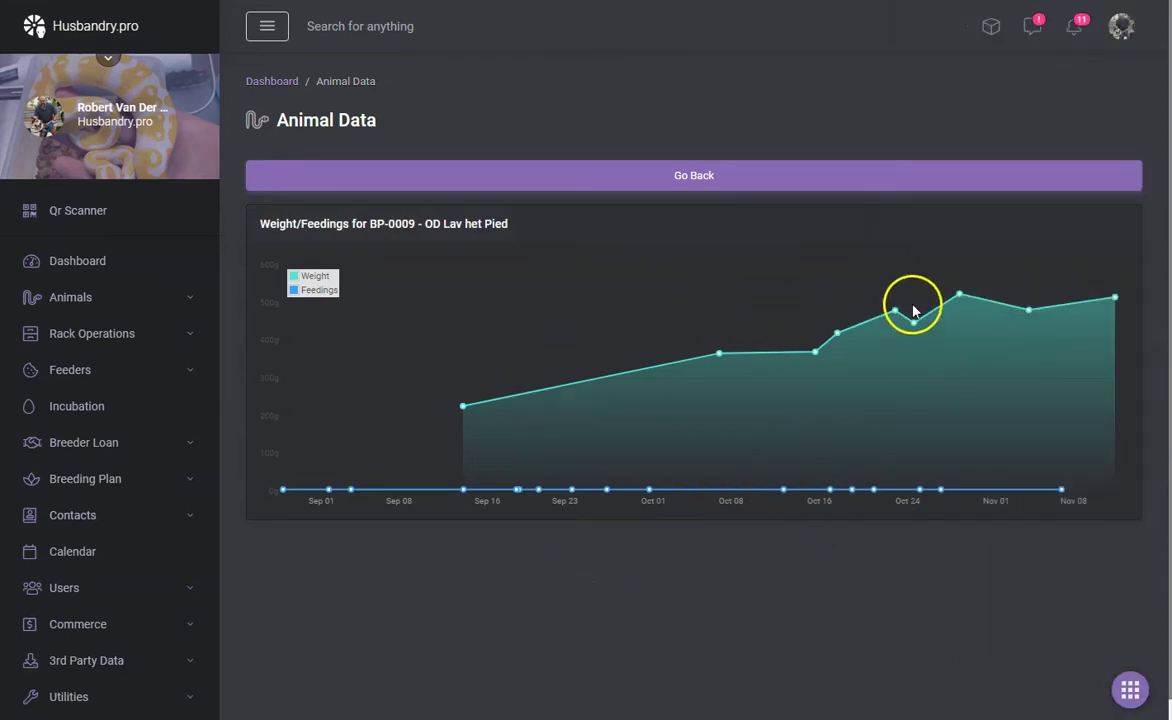
{"action": "left_click", "coordinate": [743, 180]}
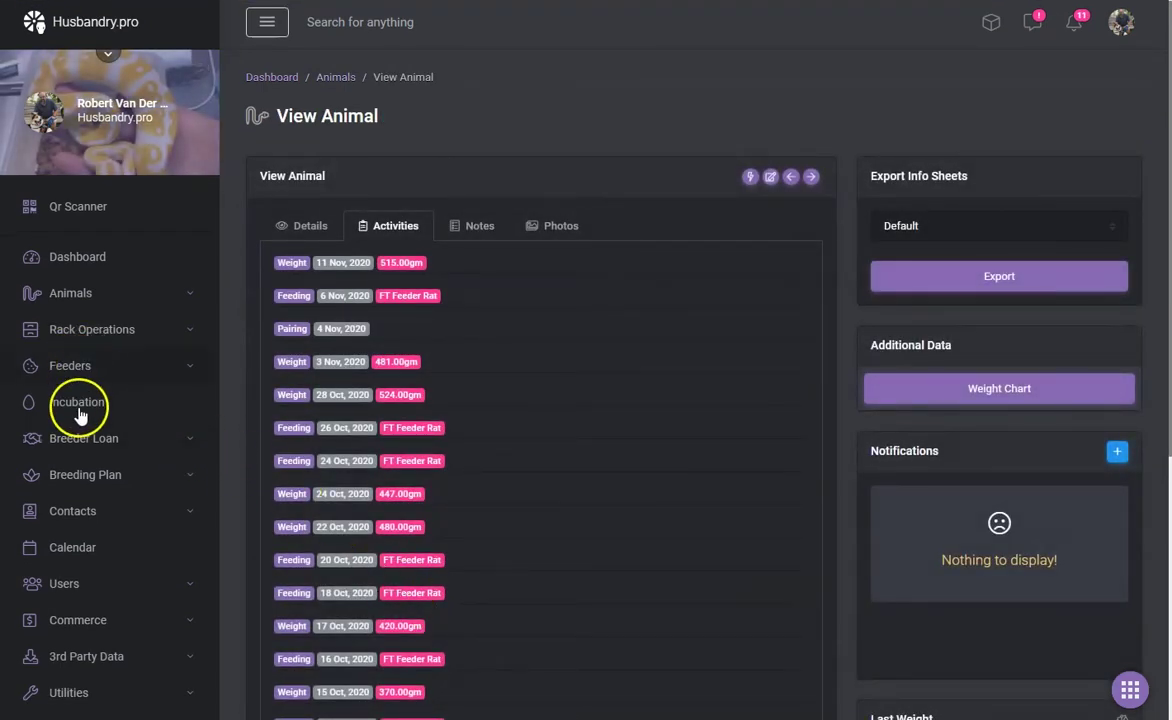
Expand the Breeding Plan section in the sidebar
{"action": "left_click", "coordinate": [87, 489]}
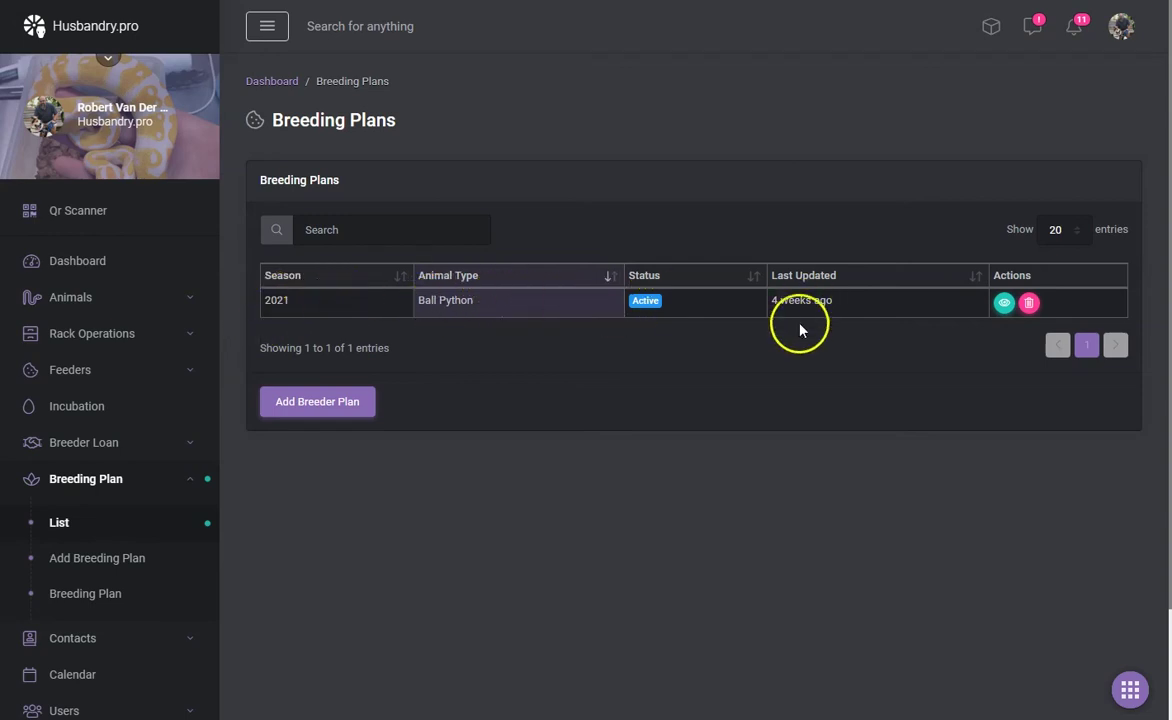
Open the 2021 Ball Python breeding plan and bring its male-female pairings into view
{"action": "left_click", "coordinate": [1004, 302]}
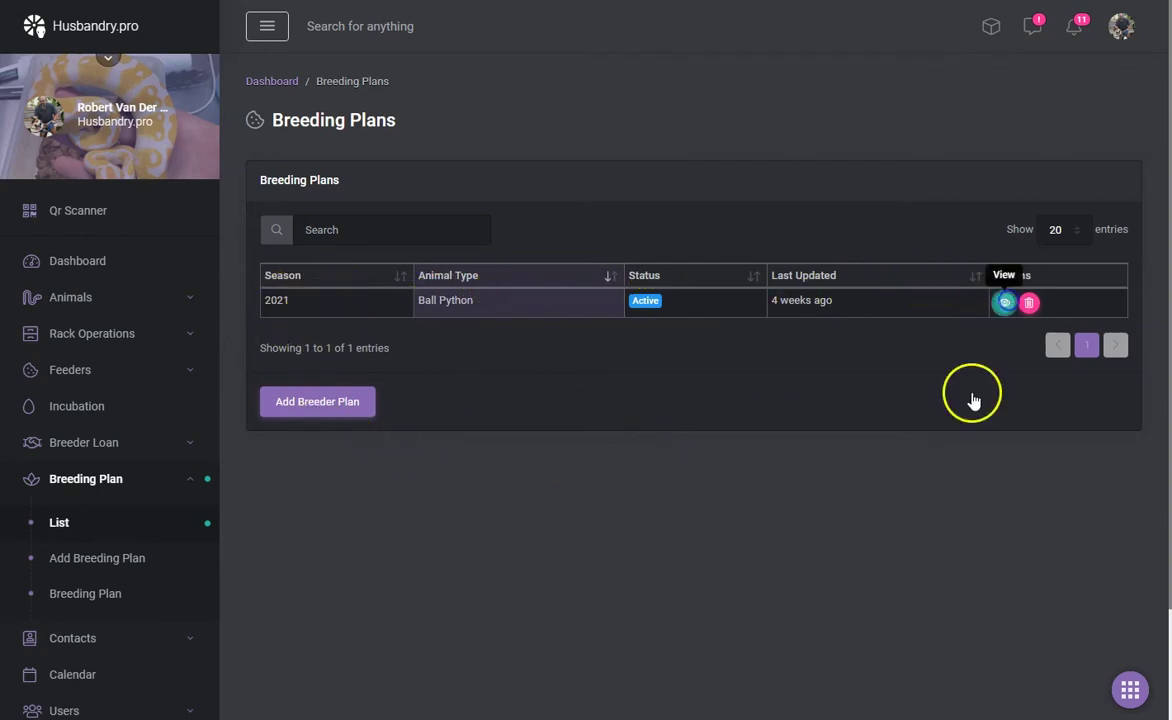
{"action": "scroll", "coordinate": [872, 507], "scroll_direction": "down", "scroll_amount": 2}
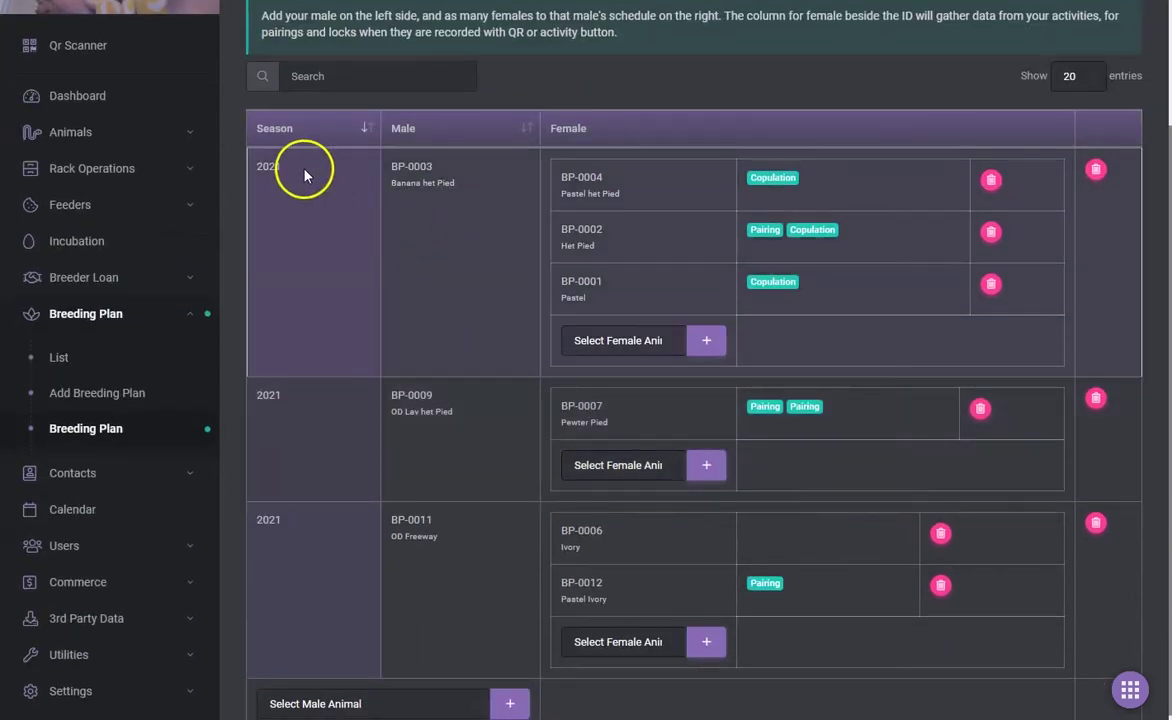
{"action": "scroll", "coordinate": [404, 228], "scroll_direction": "down", "scroll_amount": 1}
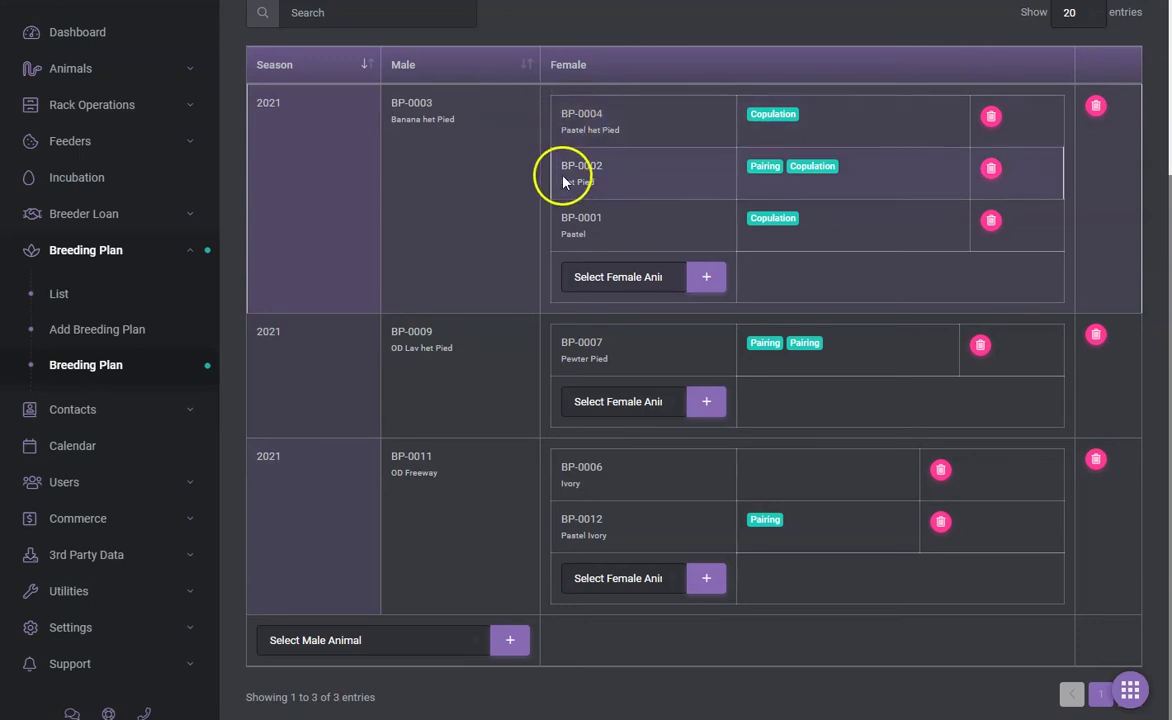
Read the pairing dates for BP-0003's three females, BP-0009 with BP-0007, and BP-0011 with BP-0006 and BP-0012
{"action": "mouse_move", "coordinate": [566, 182]}
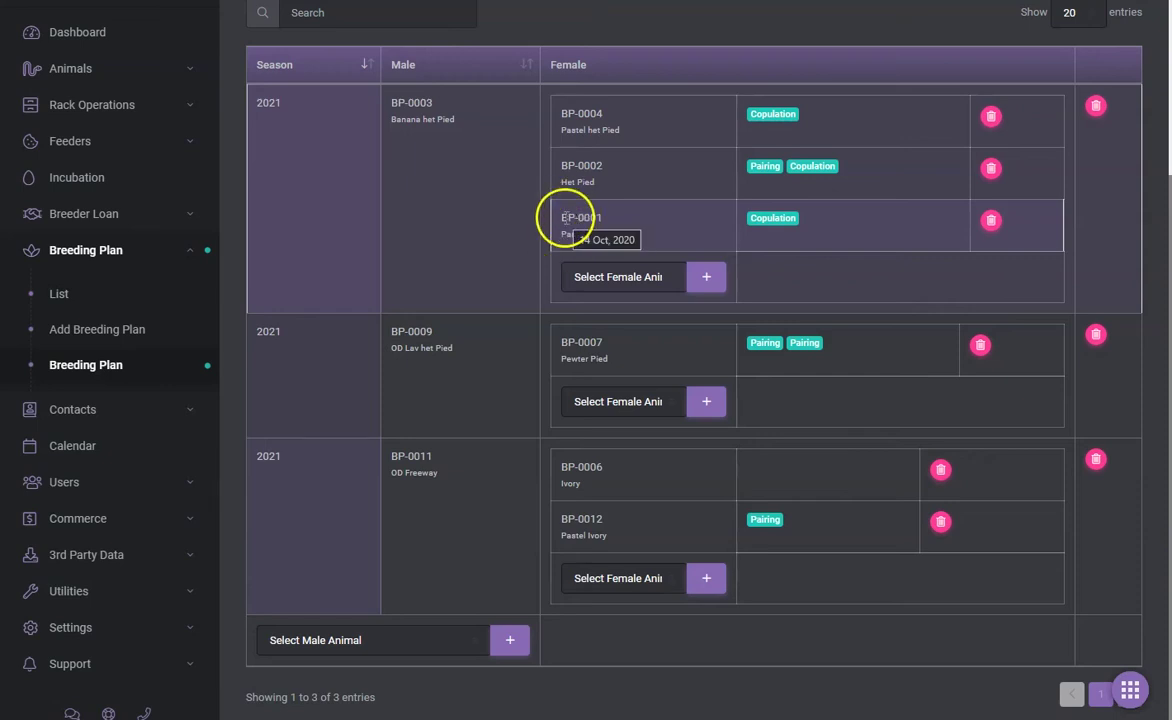
{"action": "mouse_move", "coordinate": [775, 216]}
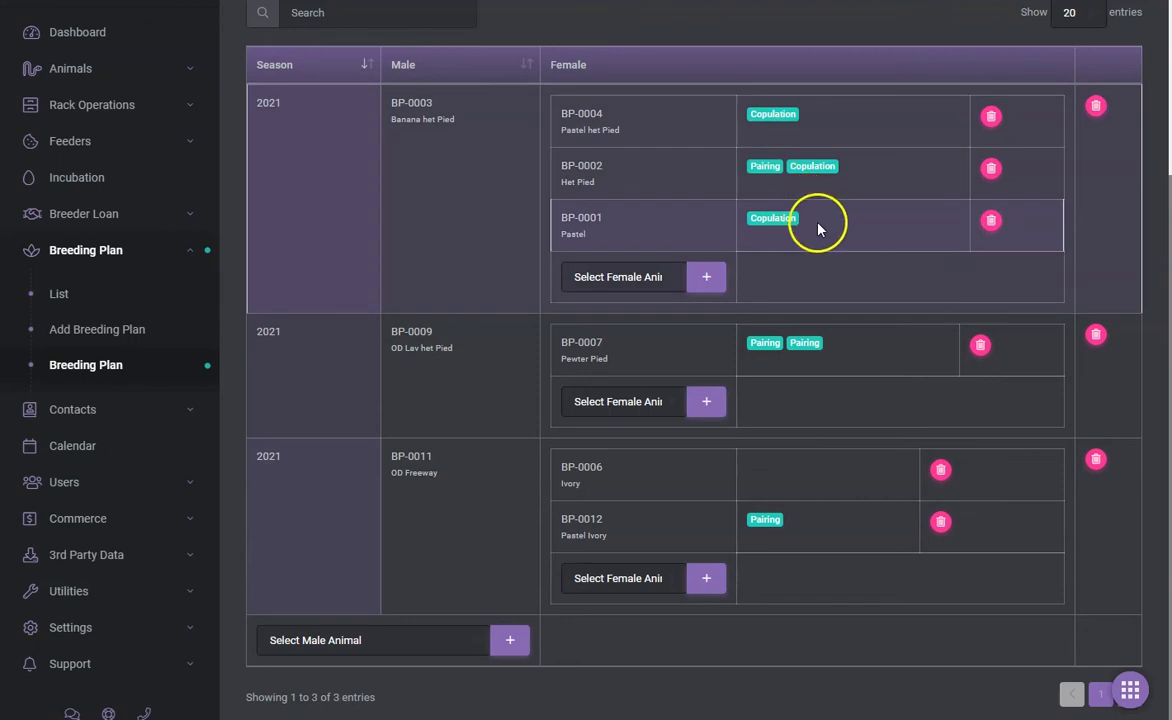
{"action": "mouse_move", "coordinate": [804, 168]}
{"action": "mouse_move", "coordinate": [790, 243]}
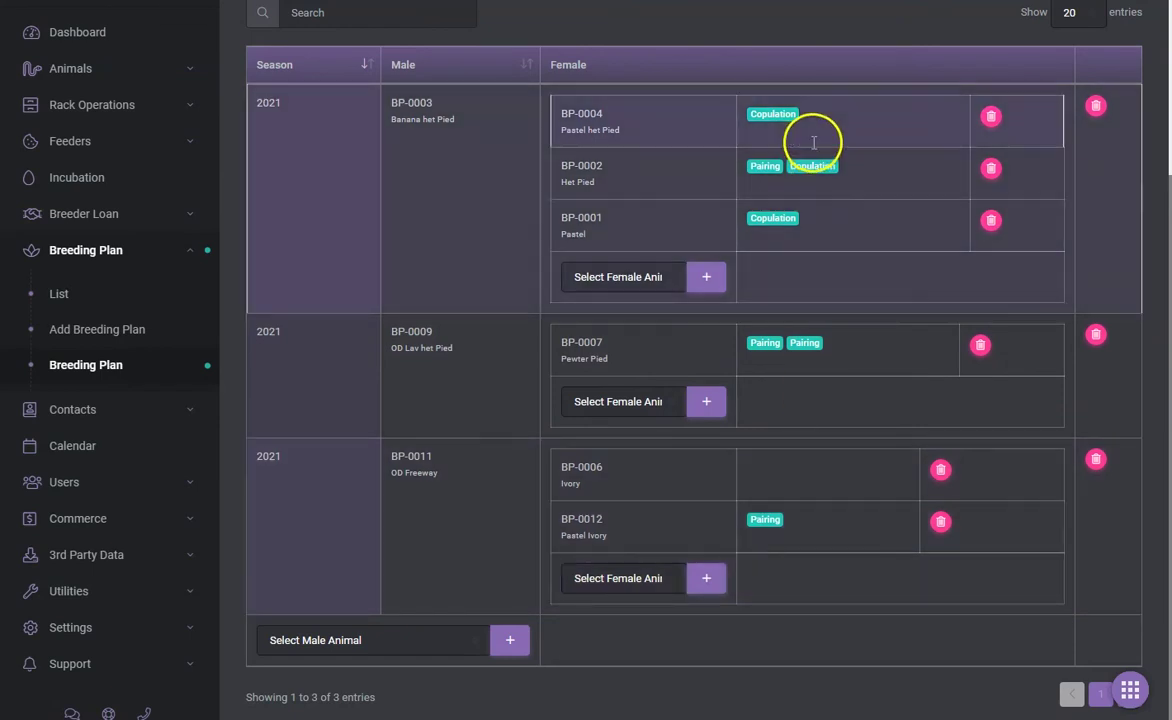
{"action": "mouse_move", "coordinate": [766, 168]}
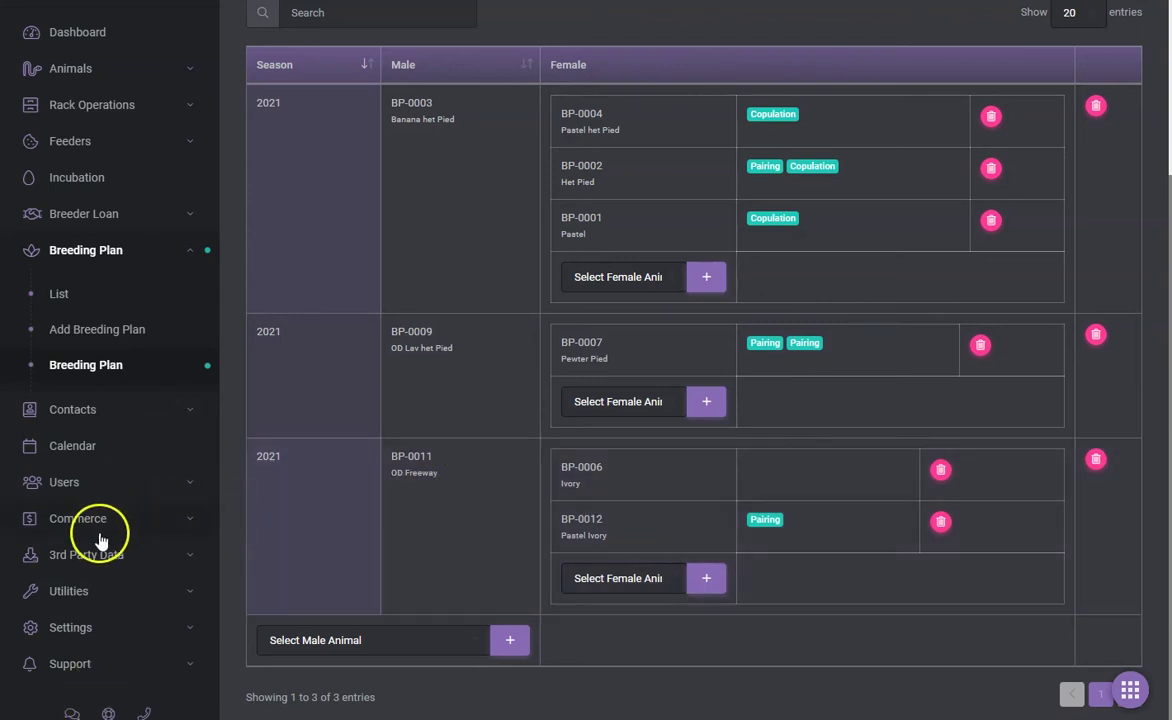
Open Commerce > Price List to show the for-sale Ball Pythons and their prices
{"action": "left_click", "coordinate": [100, 522]}
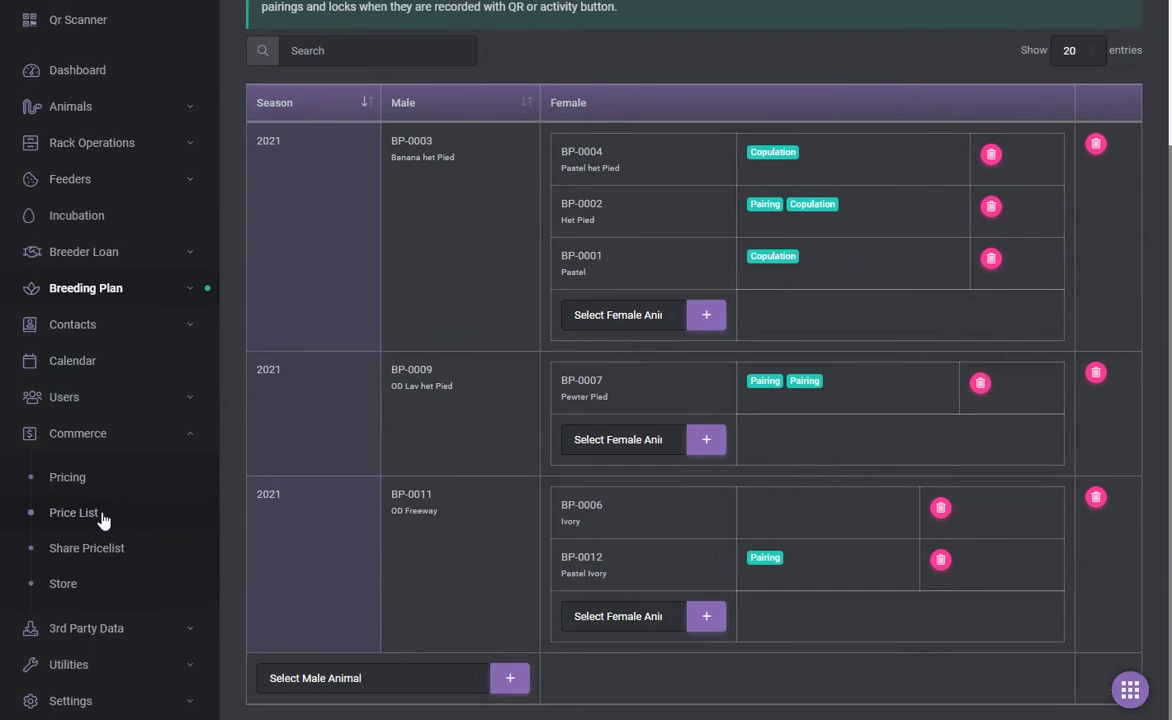
{"action": "left_click", "coordinate": [68, 438]}
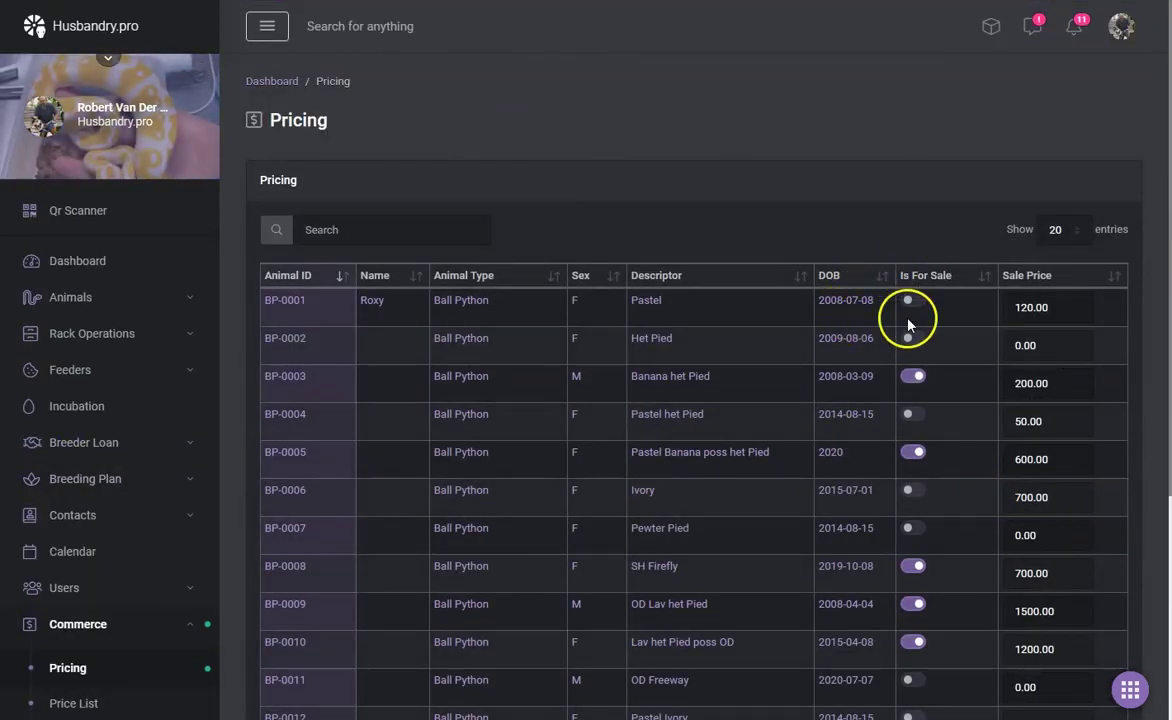
{"action": "scroll", "coordinate": [598, 440], "scroll_direction": "down", "scroll_amount": 3}
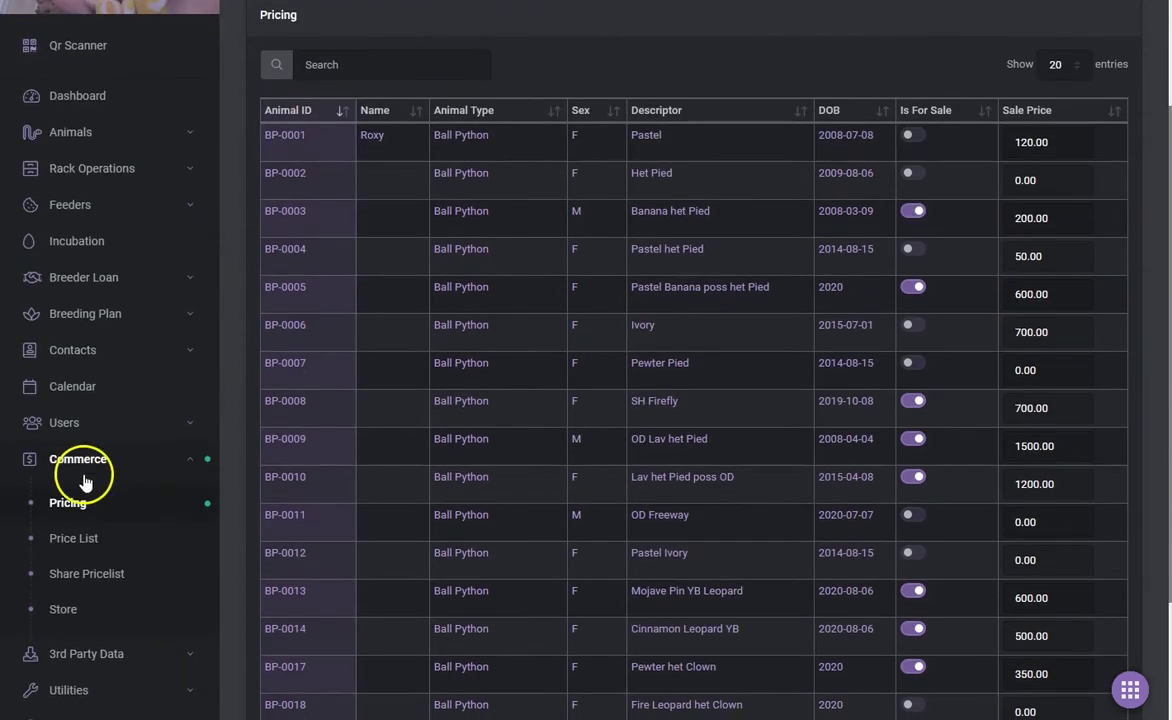
{"action": "left_click", "coordinate": [80, 455]}
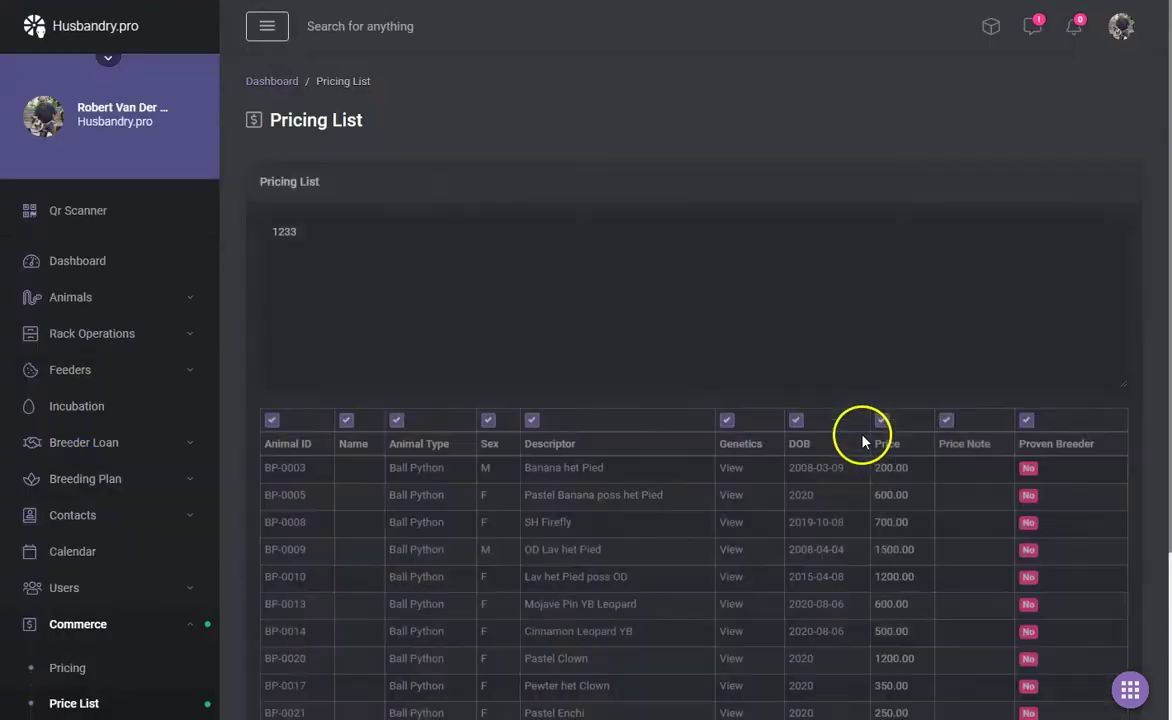
Print the price list, with notes 1233 and 2323, to a one-page PDF
{"action": "scroll", "coordinate": [442, 385], "scroll_direction": "down", "scroll_amount": 1}
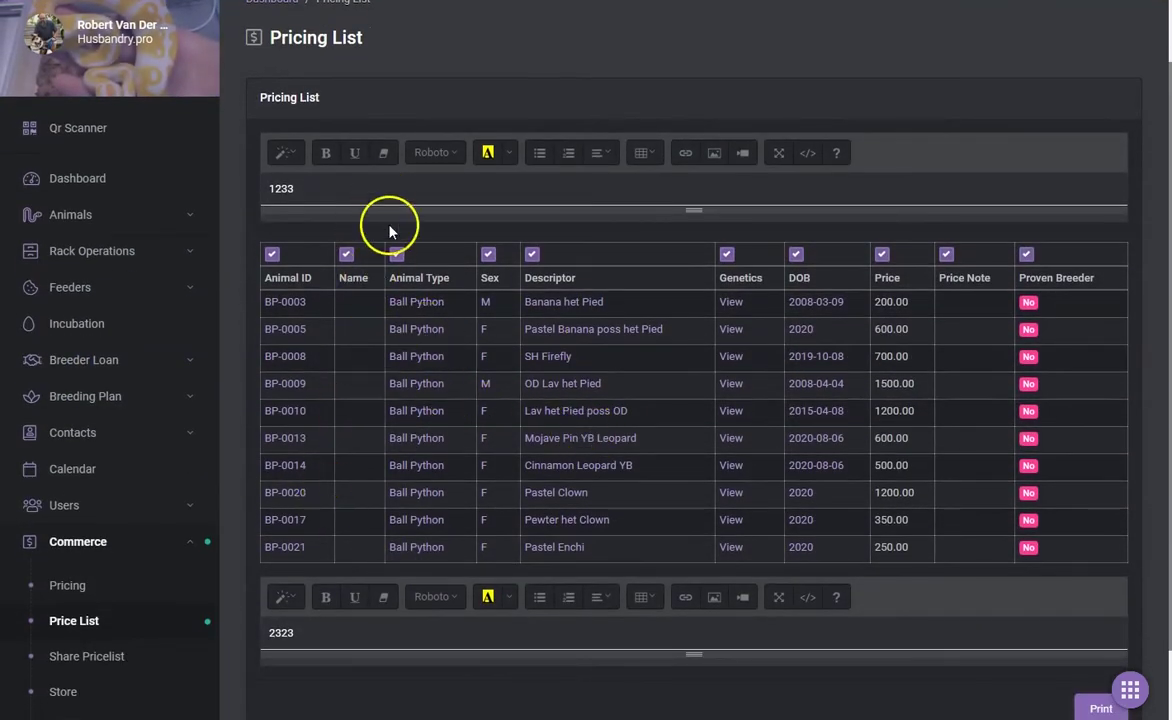
{"action": "scroll", "coordinate": [382, 314], "scroll_direction": "down", "scroll_amount": 3}
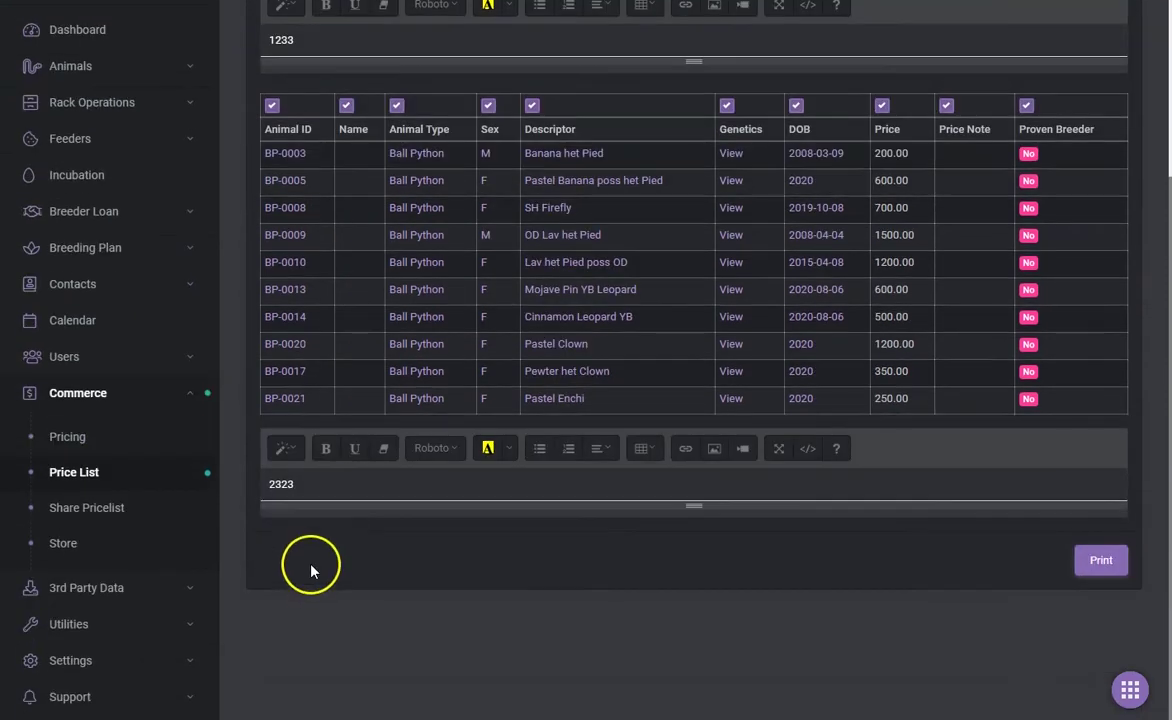
{"action": "left_click", "coordinate": [388, 484]}
{"action": "left_click", "coordinate": [1097, 558]}
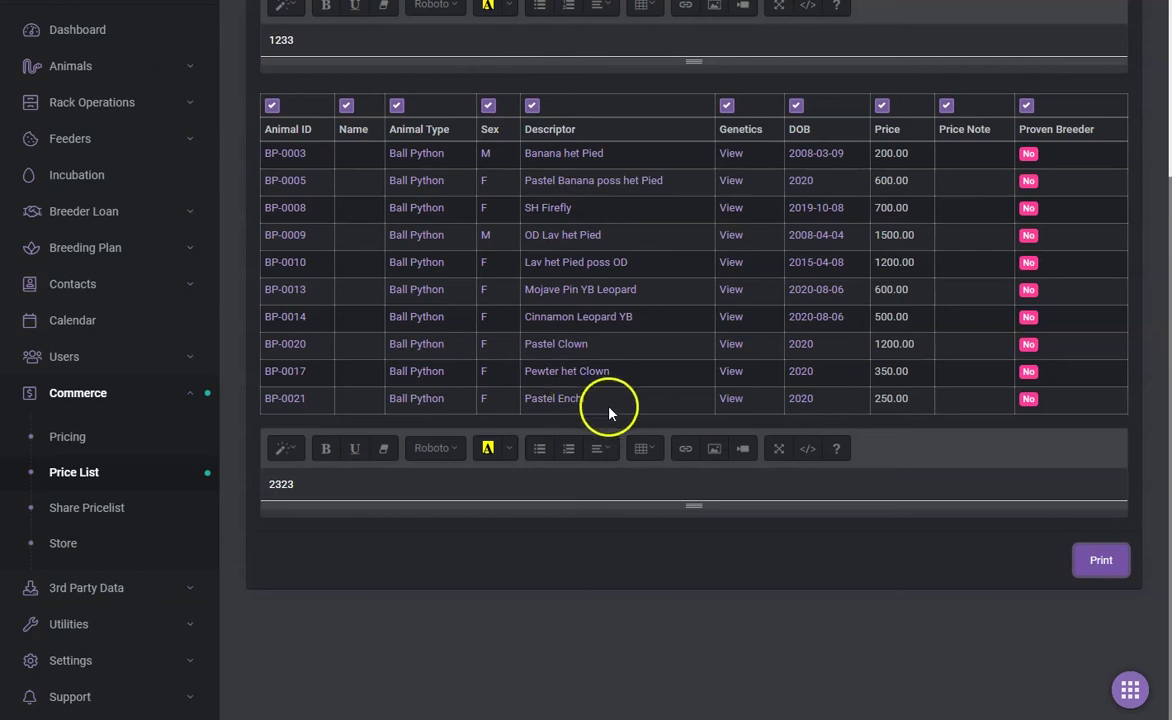
On Share Pricelist, create and preview the shareable price list text, then go to Store settings
{"action": "left_click", "coordinate": [115, 512]}
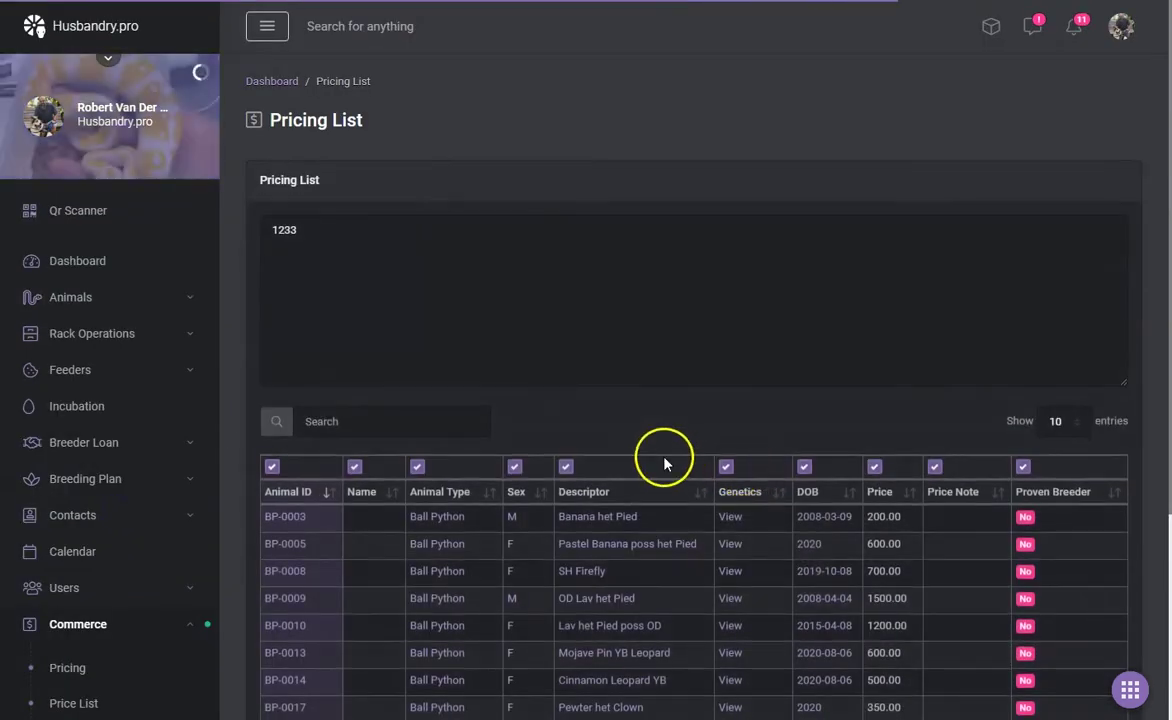
{"action": "scroll", "coordinate": [600, 460], "scroll_direction": "down", "scroll_amount": 2}
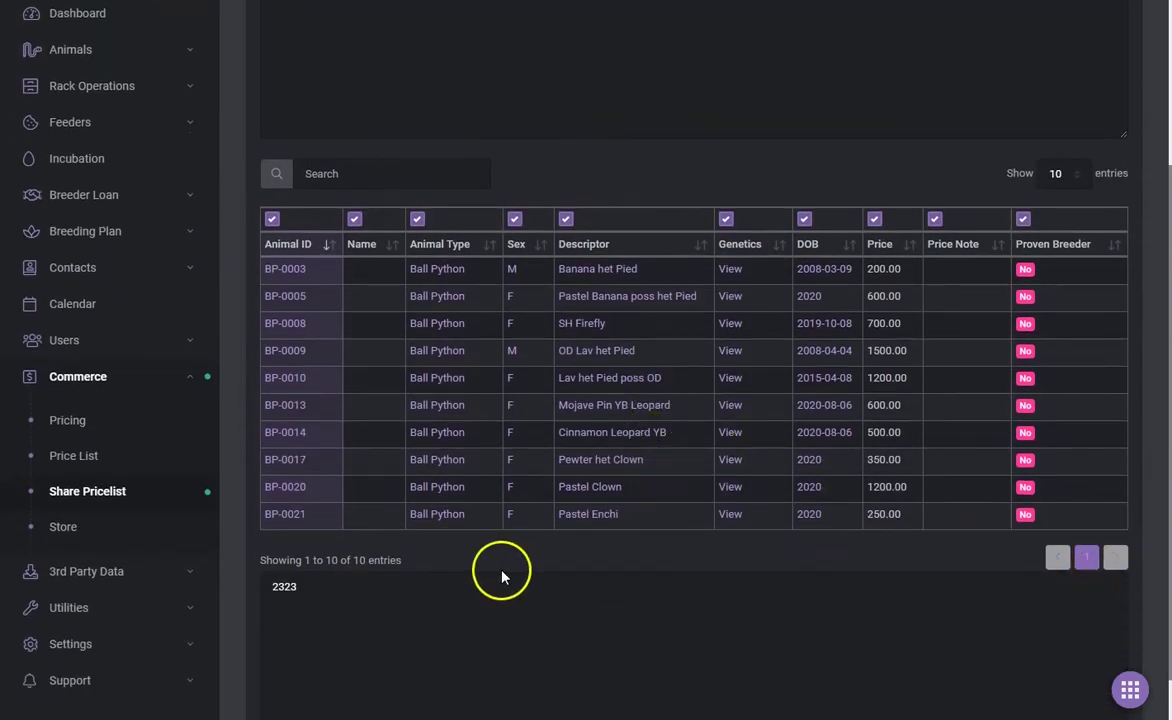
{"action": "scroll", "coordinate": [920, 548], "scroll_direction": "down", "scroll_amount": 2}
{"action": "left_click", "coordinate": [1090, 659]}
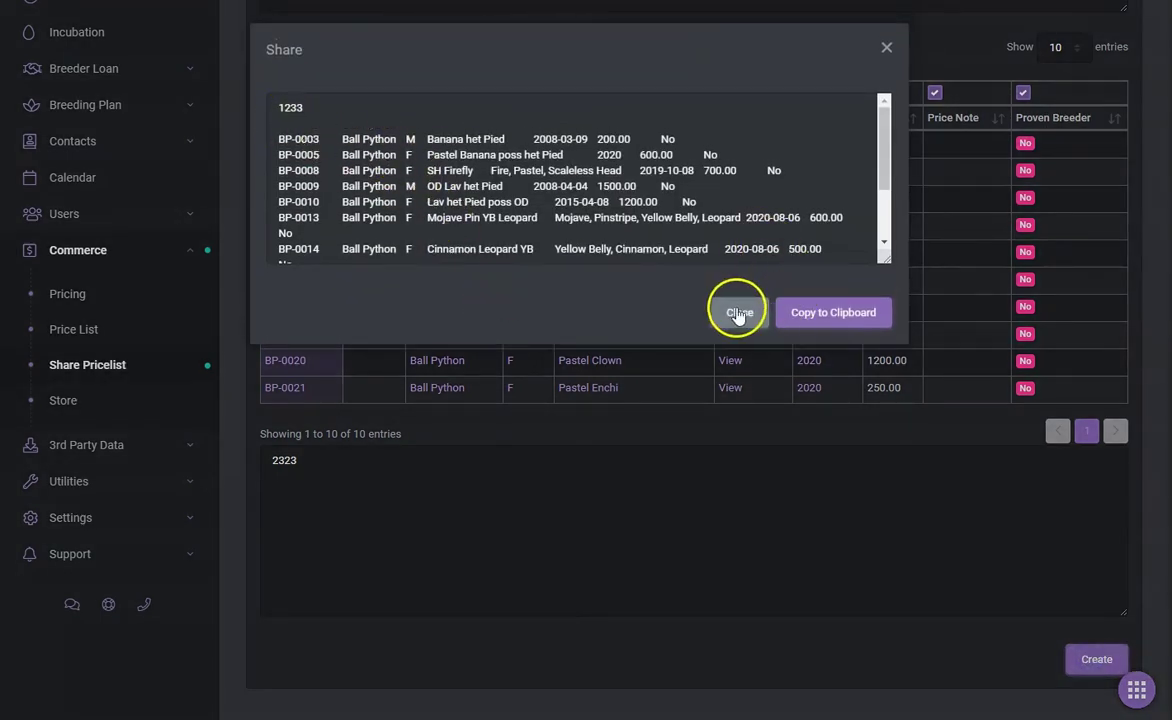
{"action": "left_click", "coordinate": [886, 50]}
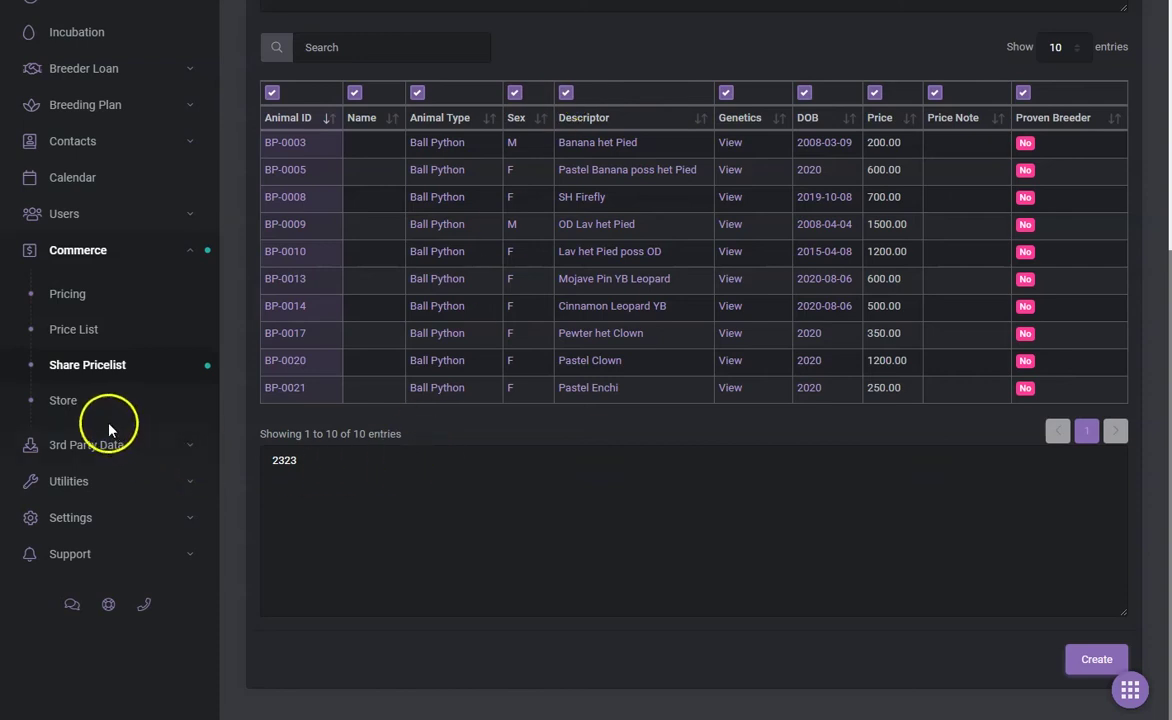
{"action": "left_click", "coordinate": [56, 401]}
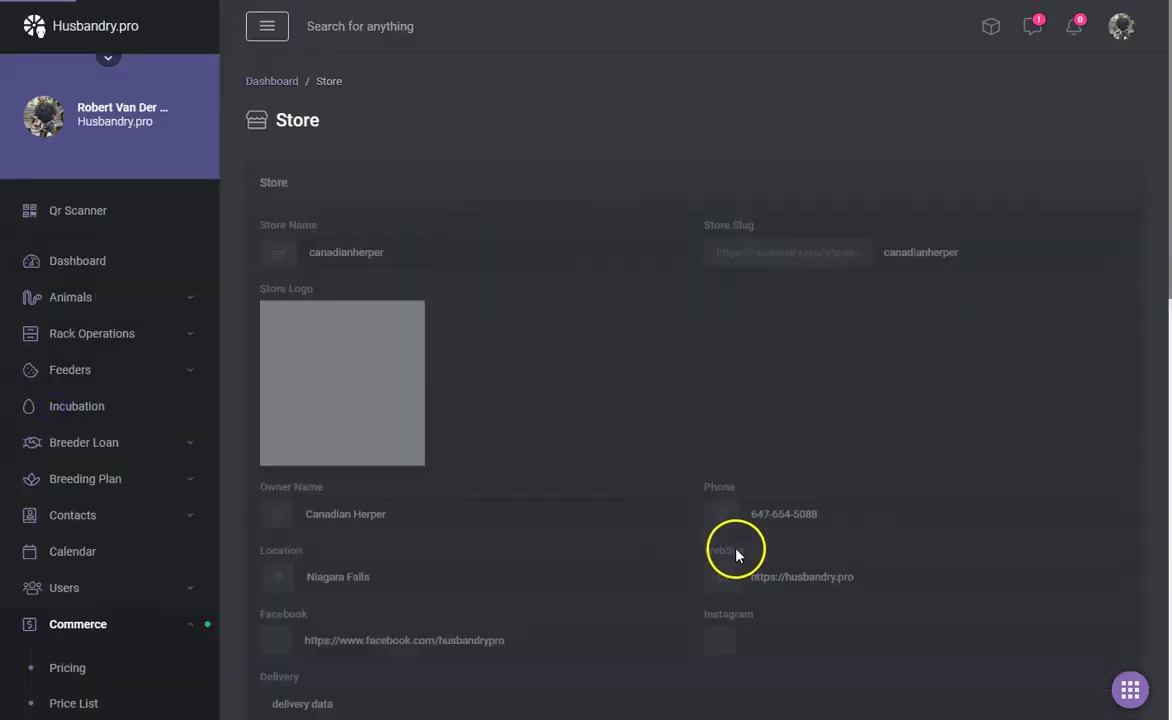
Review the store settings, then open the public Pewter Pied Ball Python BP-0007 listing
{"action": "scroll", "coordinate": [543, 462], "scroll_direction": "down", "scroll_amount": 2}
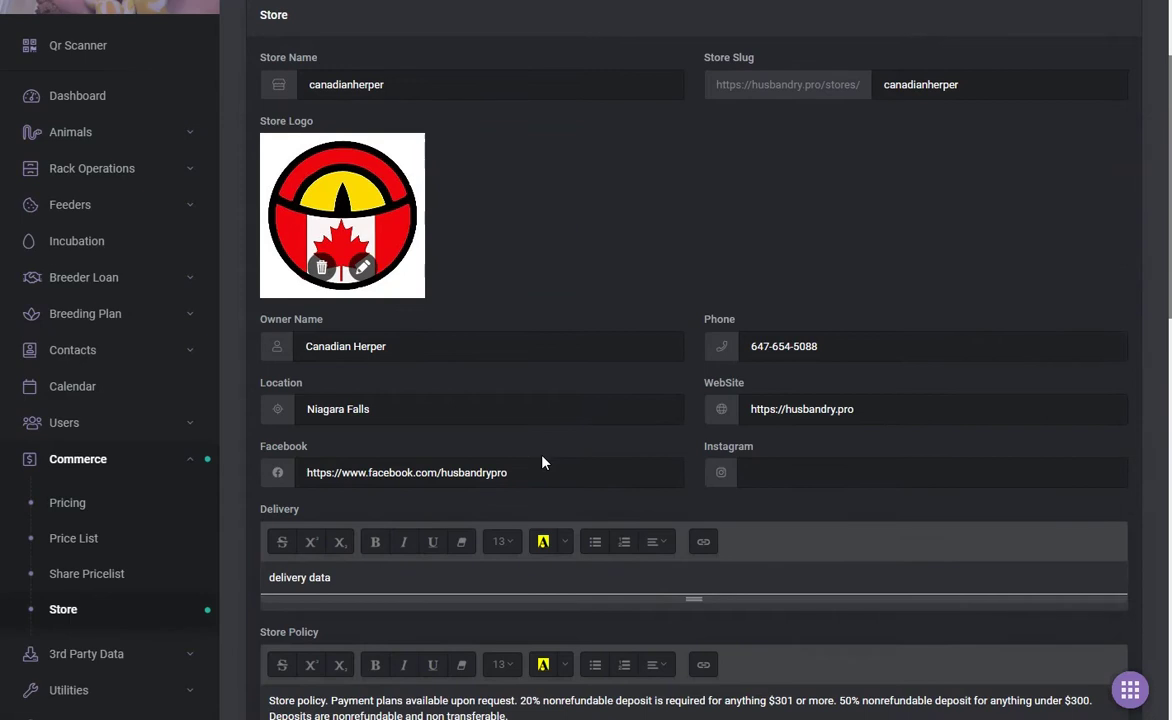
{"action": "scroll", "coordinate": [704, 149], "scroll_direction": "up", "scroll_amount": 1}
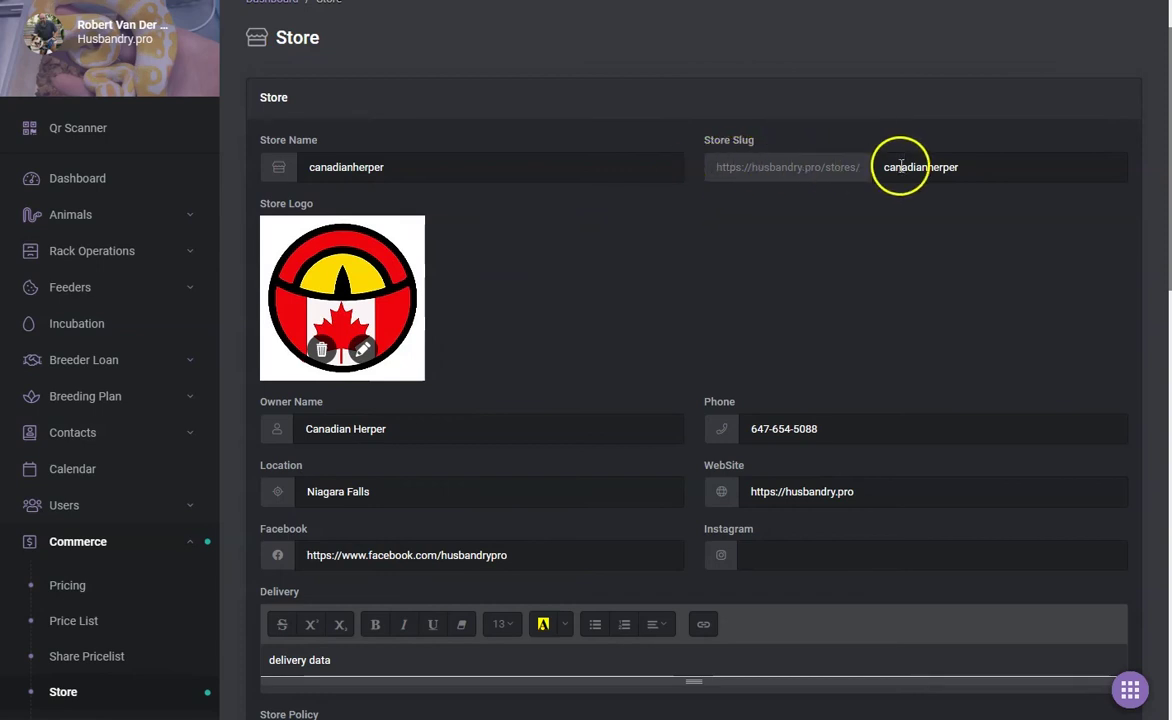
{"action": "scroll", "coordinate": [419, 319], "scroll_direction": "down", "scroll_amount": 5}
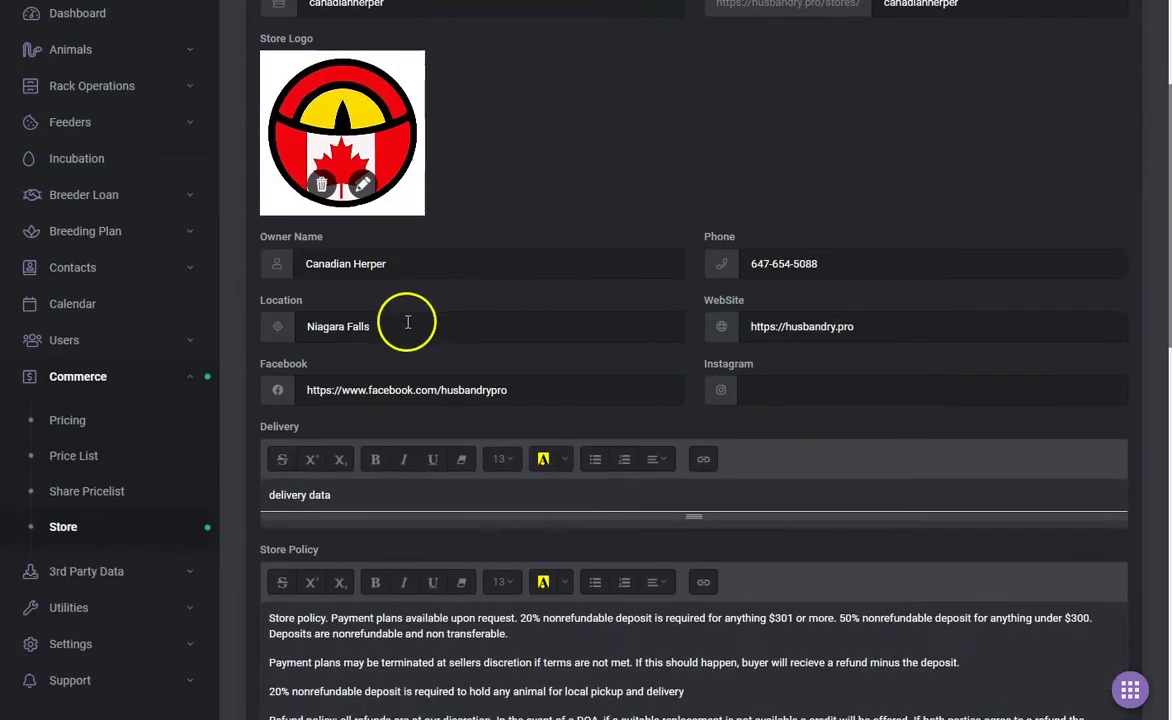
{"action": "scroll", "coordinate": [403, 402], "scroll_direction": "down", "scroll_amount": 9}
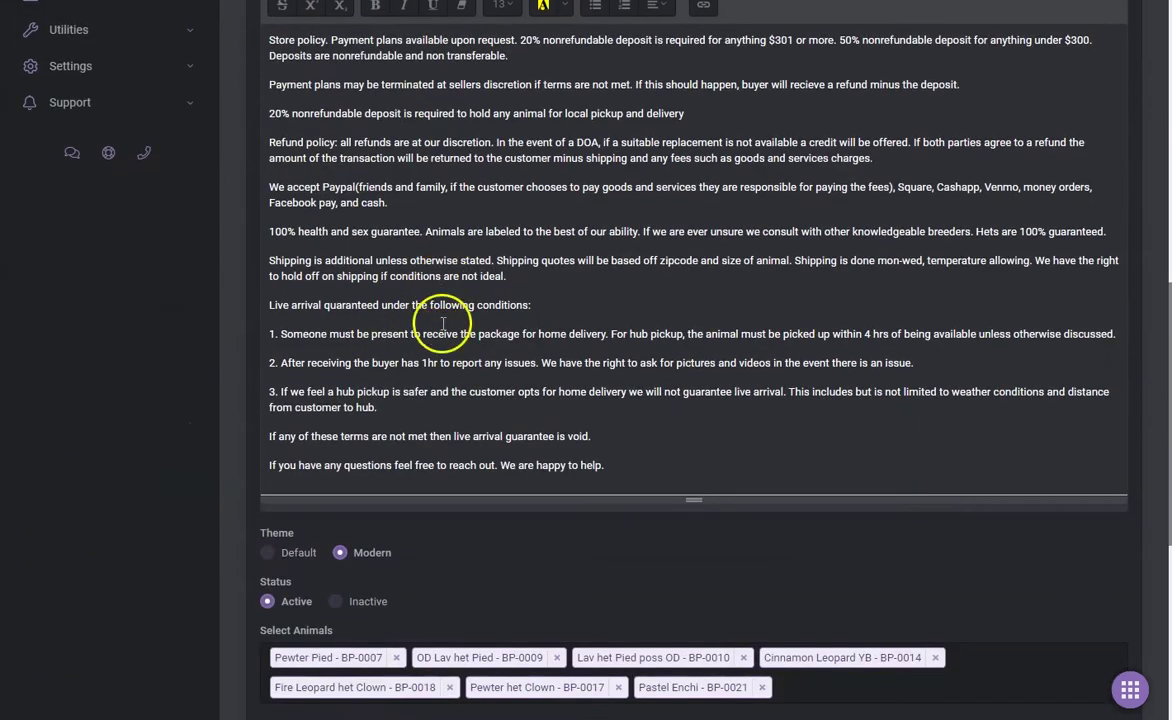
{"action": "scroll", "coordinate": [344, 360], "scroll_direction": "down", "scroll_amount": 2}
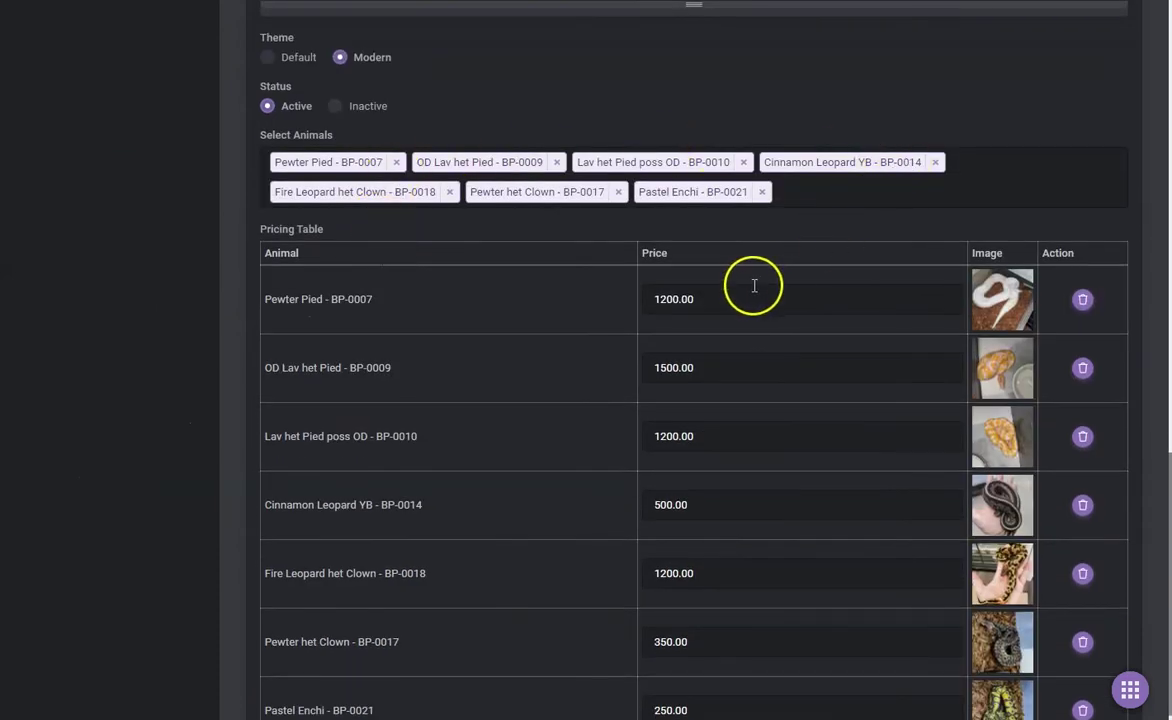
{"action": "scroll", "coordinate": [754, 286], "scroll_direction": "down", "scroll_amount": 2}
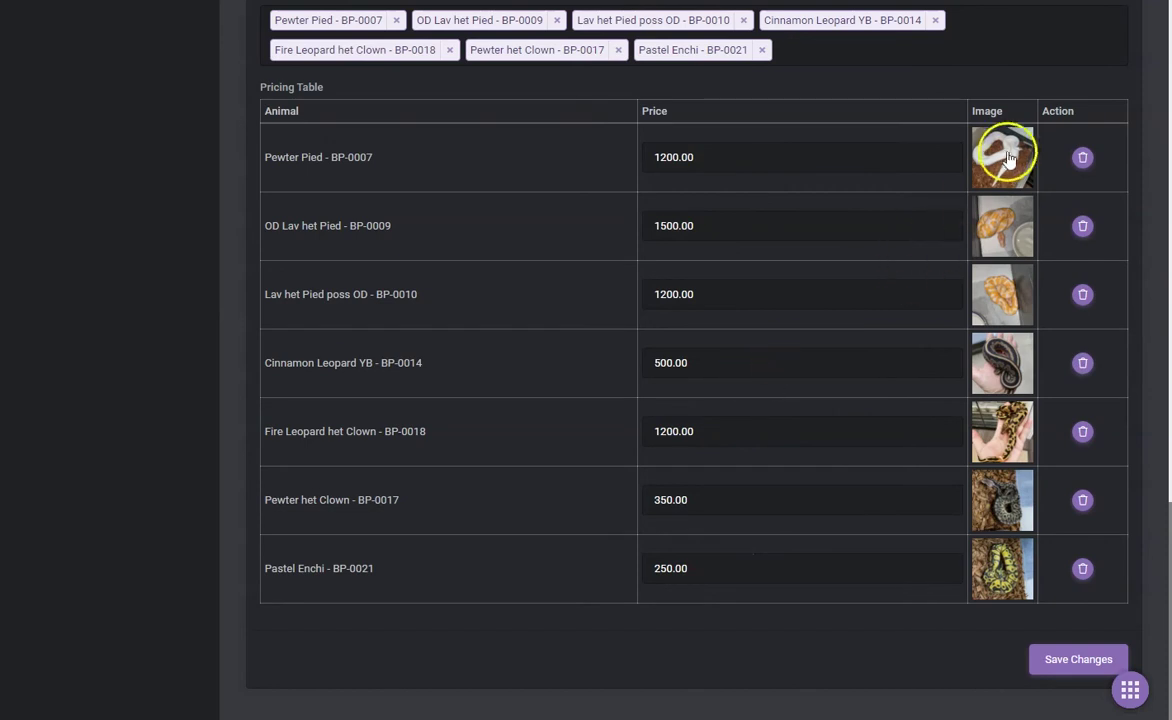
{"action": "scroll", "coordinate": [707, 450], "scroll_direction": "up", "scroll_amount": 2}
{"action": "scroll", "coordinate": [707, 449], "scroll_direction": "up", "scroll_amount": 8}
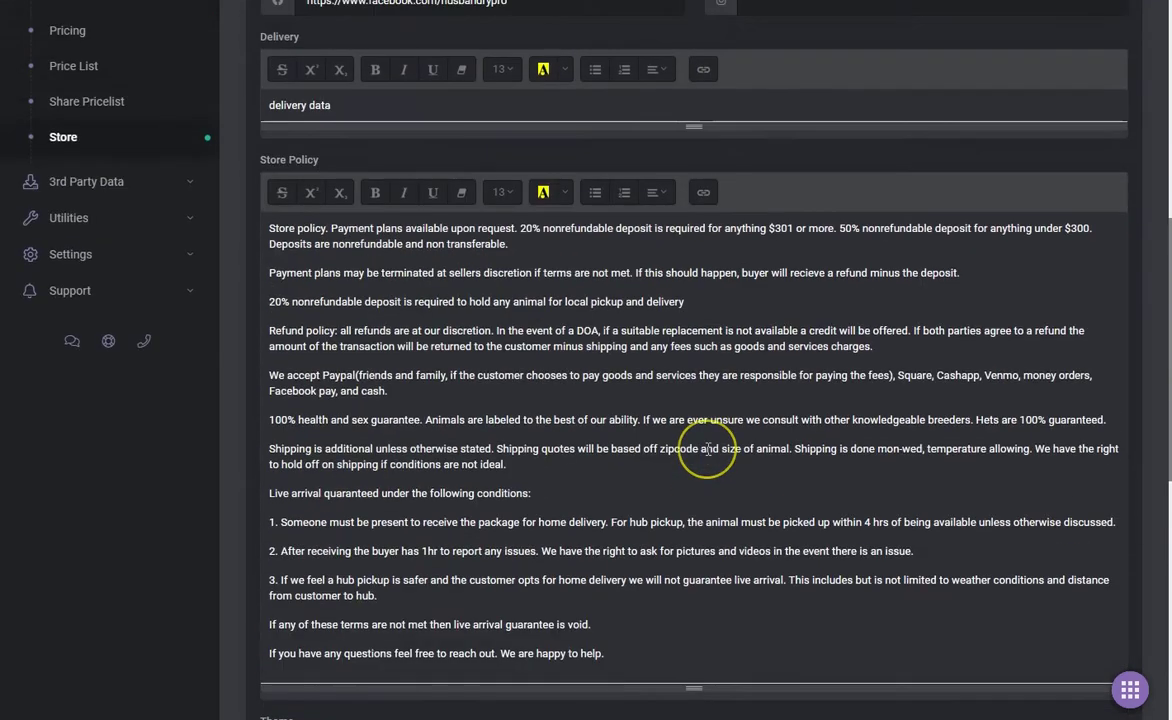
{"action": "scroll", "coordinate": [707, 449], "scroll_direction": "up", "scroll_amount": 5}
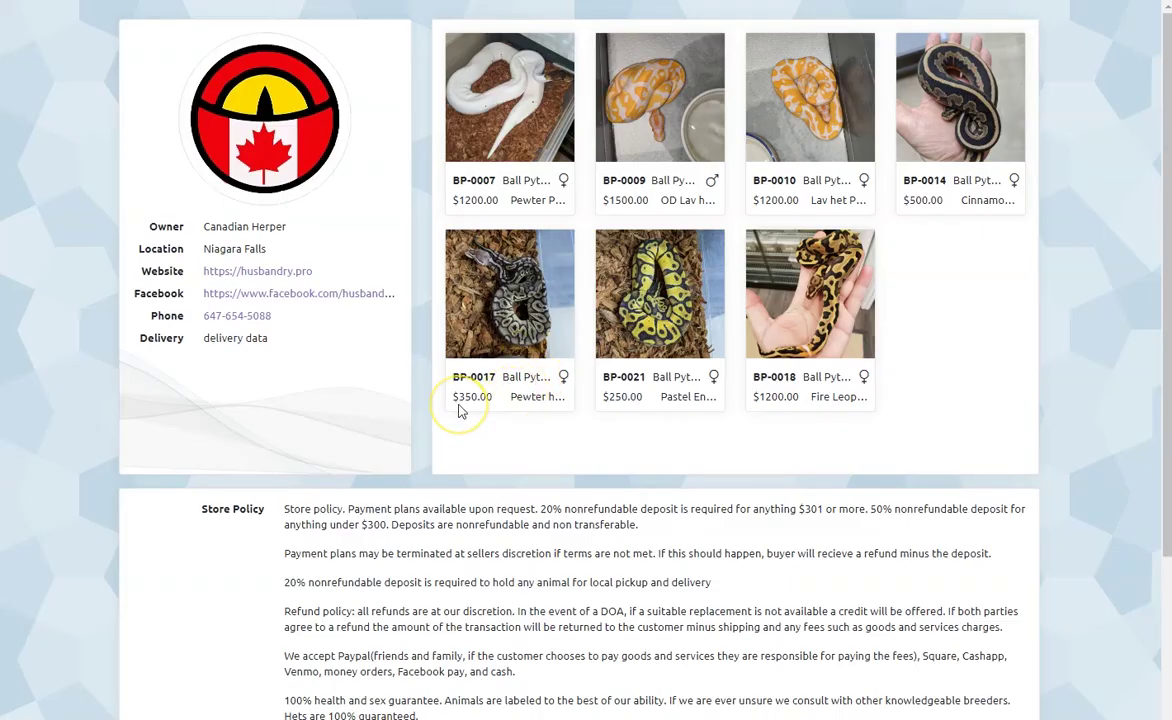
{"action": "scroll", "coordinate": [460, 410], "scroll_direction": "down", "scroll_amount": 3}
{"action": "scroll", "coordinate": [460, 410], "scroll_direction": "up", "scroll_amount": 3}
{"action": "left_click", "coordinate": [523, 86]}
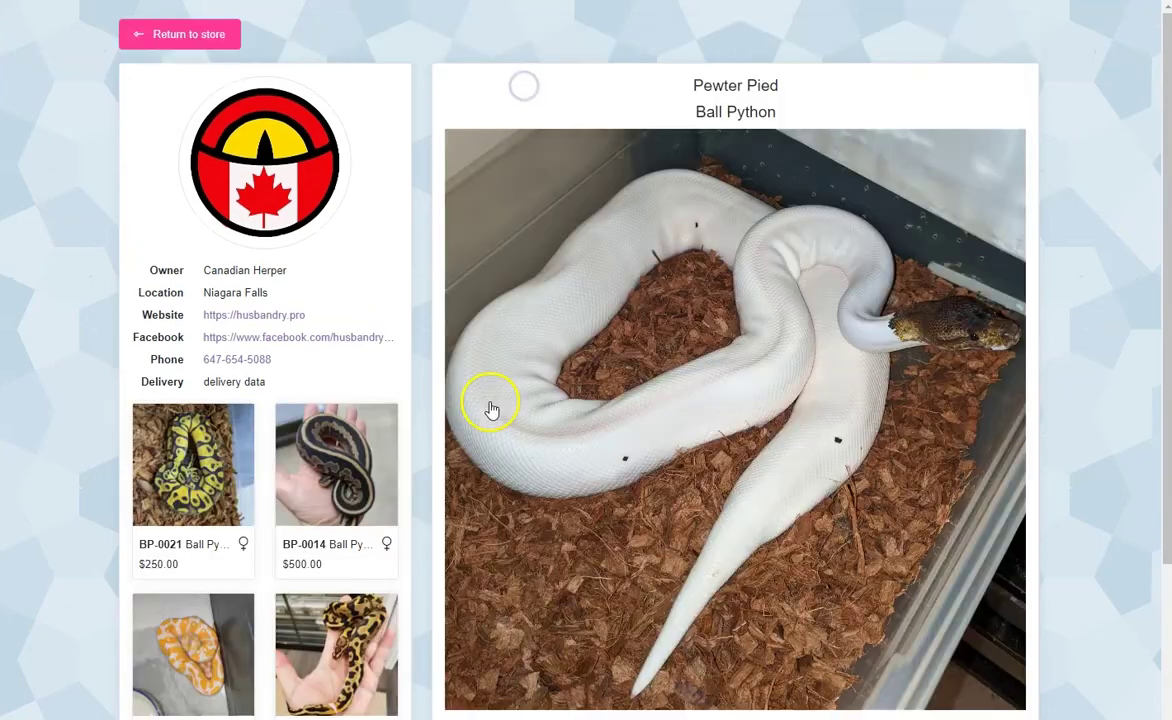
Open the empty inquiry form for the Pewter Pied BP-0007 listing
{"action": "scroll", "coordinate": [496, 388], "scroll_direction": "down", "scroll_amount": 3}
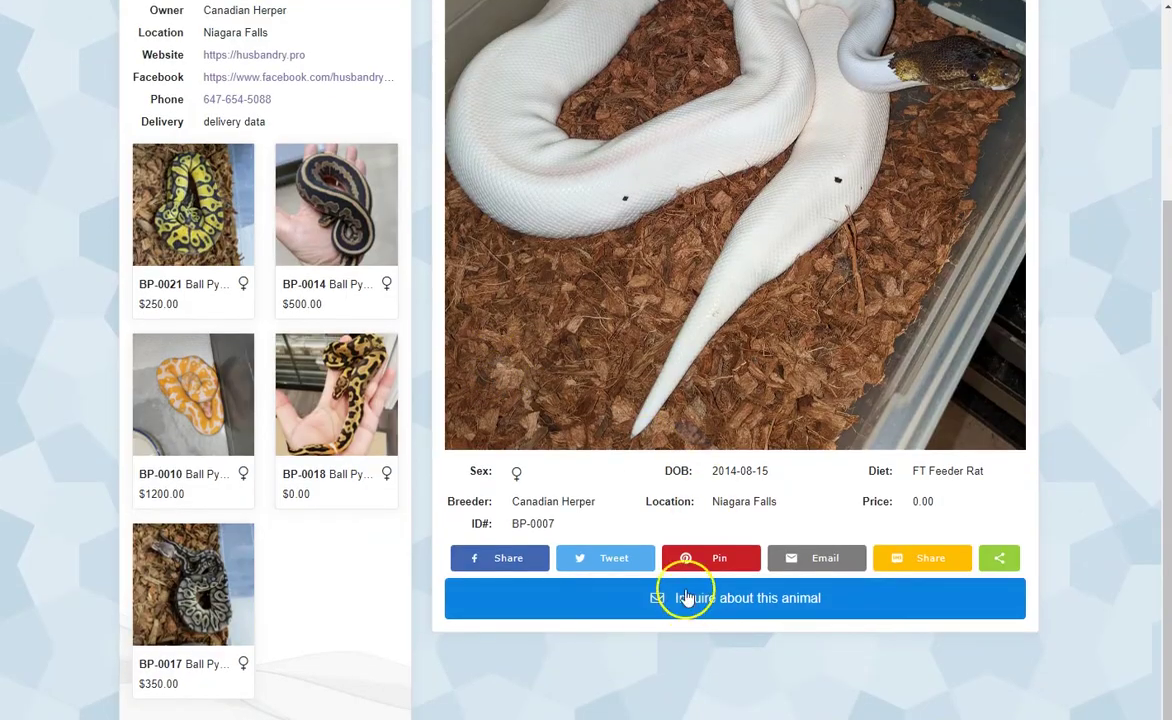
{"action": "scroll", "coordinate": [388, 318], "scroll_direction": "up", "scroll_amount": 2}
{"action": "scroll", "coordinate": [700, 420], "scroll_direction": "down", "scroll_amount": 2}
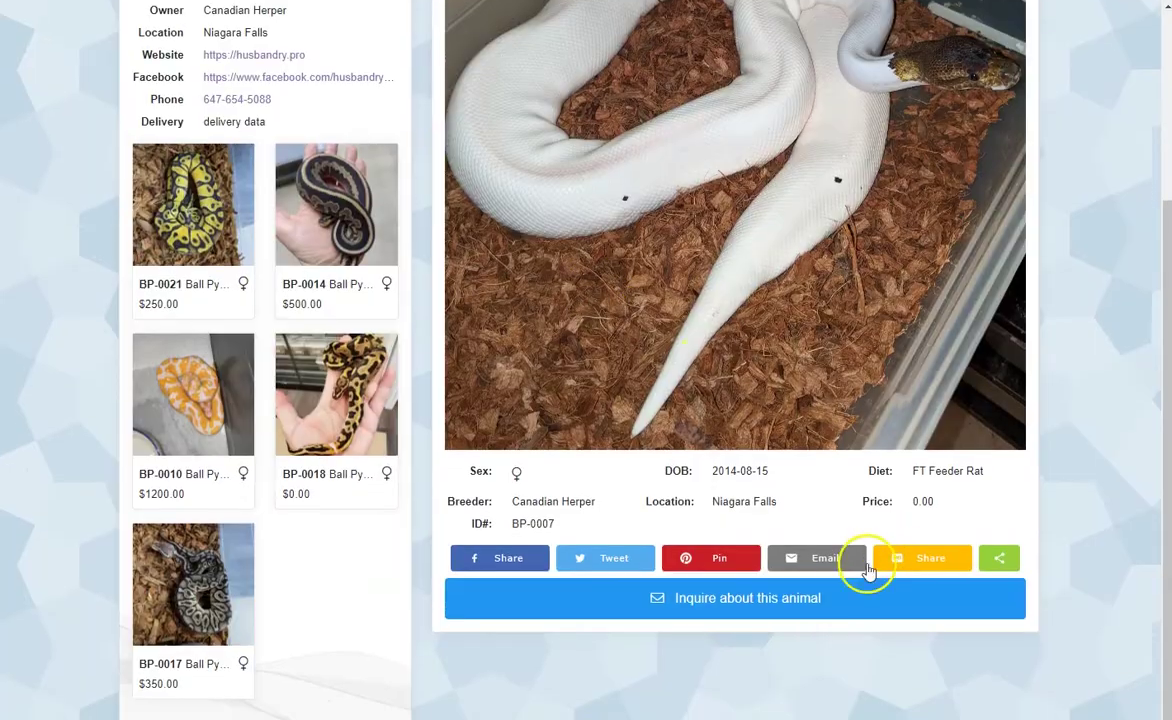
{"action": "left_click", "coordinate": [735, 600]}
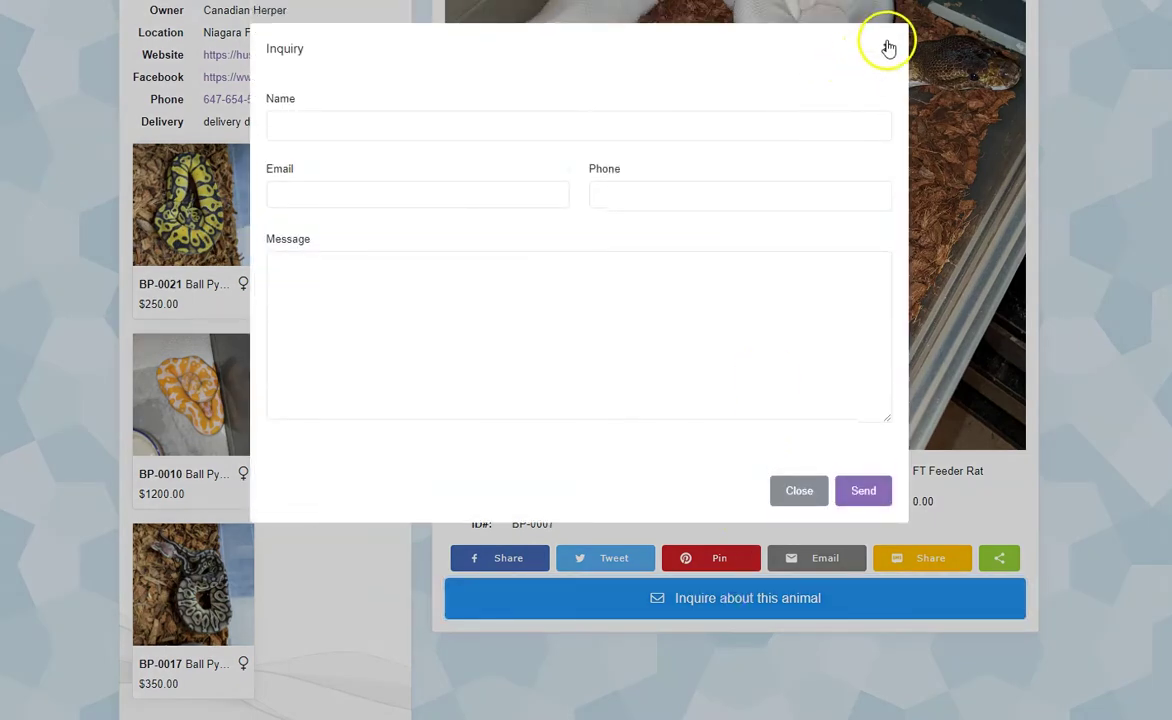